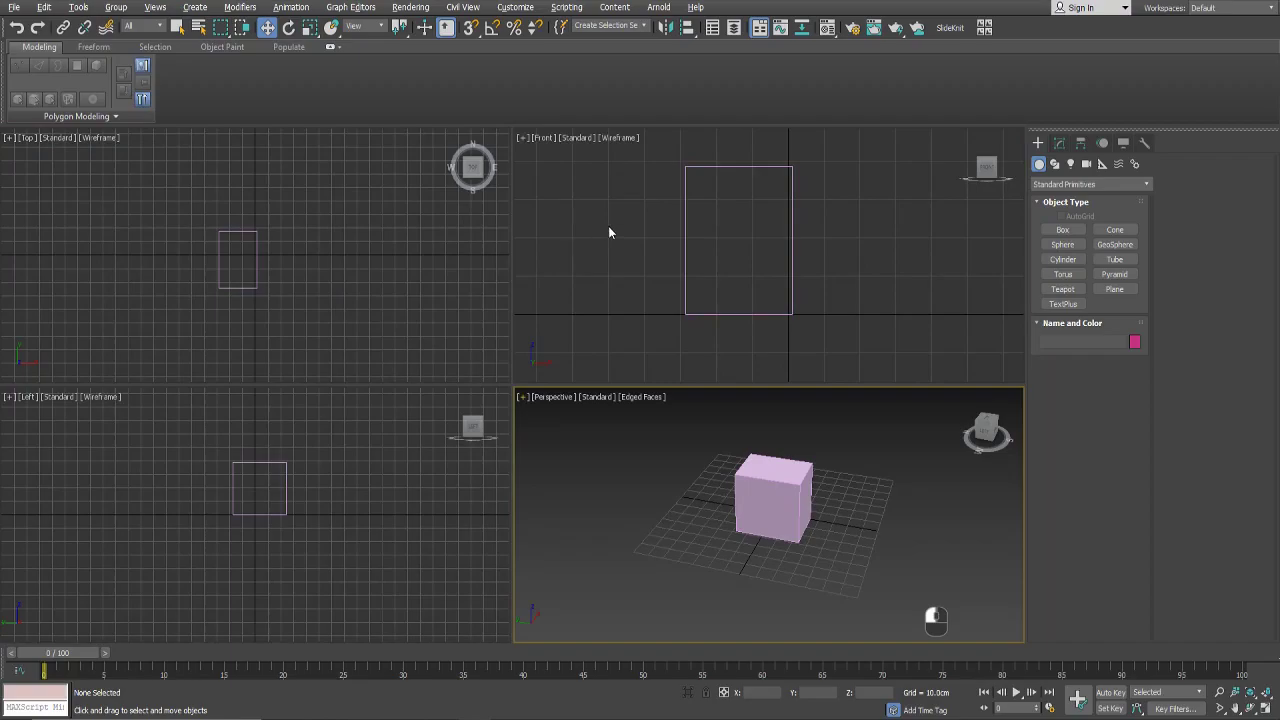
# Step: Toggle several viewports between maximized and four-view layout, ending with the Perspective viewport maximized
pyautogui.press('alt')
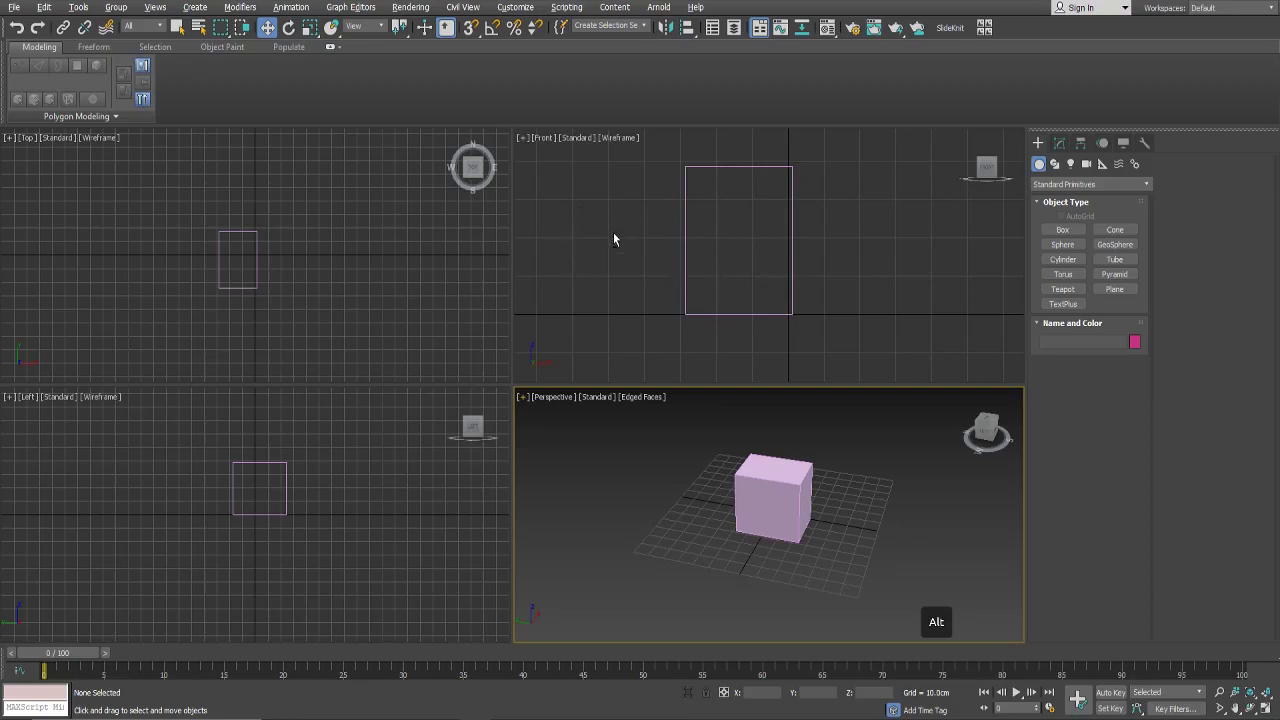
pyautogui.hotkey('alt', 'w')
pyautogui.hotkey('alt', 'w')
pyautogui.hotkey('alt', 'w')
pyautogui.hotkey('alt', 'w')
pyautogui.click(357, 465)
pyautogui.hotkey('alt', 'w')
pyautogui.hotkey('alt', 'w')
pyautogui.click(714, 472)
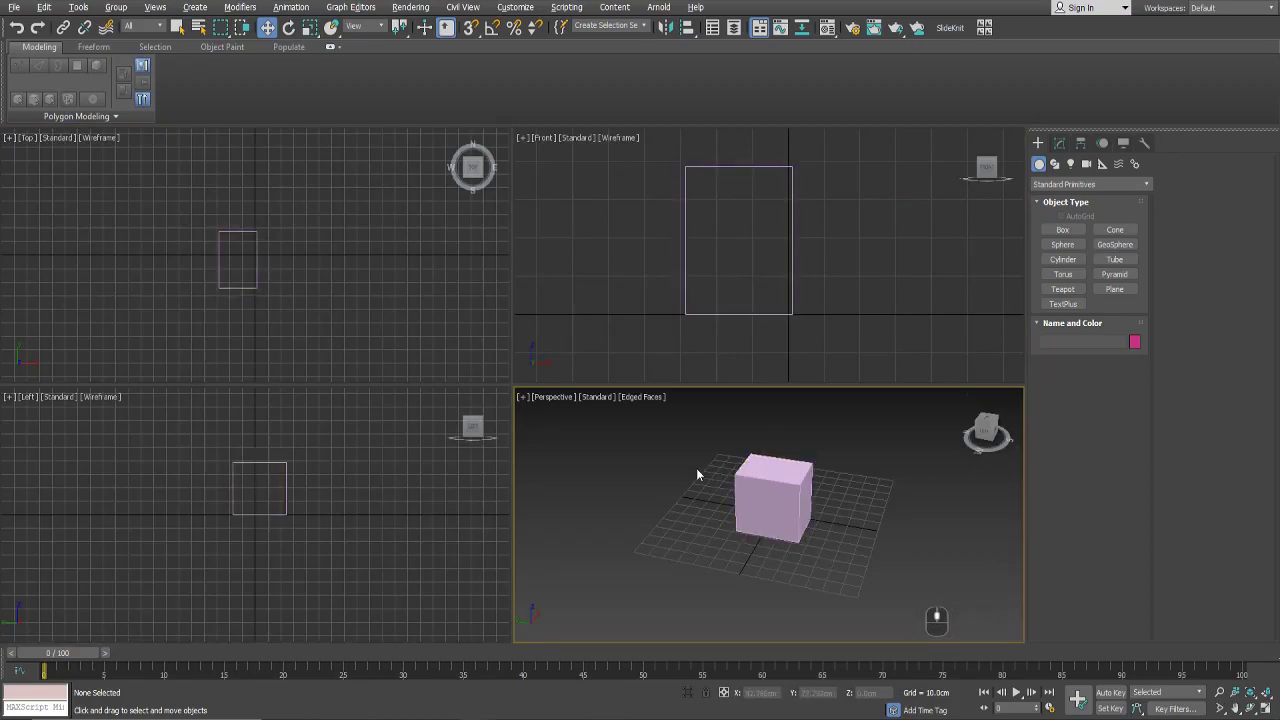
pyautogui.hotkey('alt', 'w')
# Step: Examine the box in the Perspective viewport from different angles, positions and zoom distances
pyautogui.moveTo(605, 430)
pyautogui.mouseDown(button='middle')
pyautogui.moveTo(805, 425)
pyautogui.moveTo(523, 434)
pyautogui.moveTo(832, 416)
pyautogui.moveTo(593, 443)
pyautogui.mouseUp(button='middle')
pyautogui.press('alt')
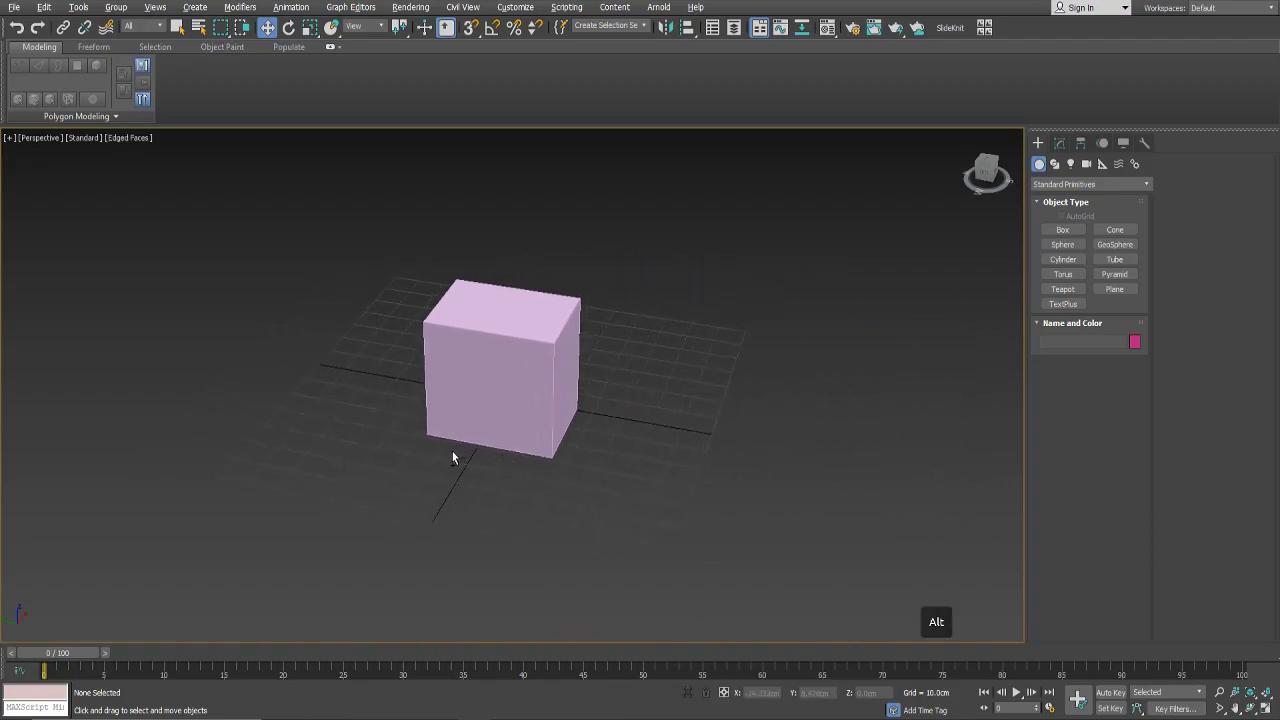
pyautogui.keyDown('alt'); pyautogui.moveTo(424, 457); pyautogui.dragTo(505, 470, button='middle'); pyautogui.keyUp('alt')
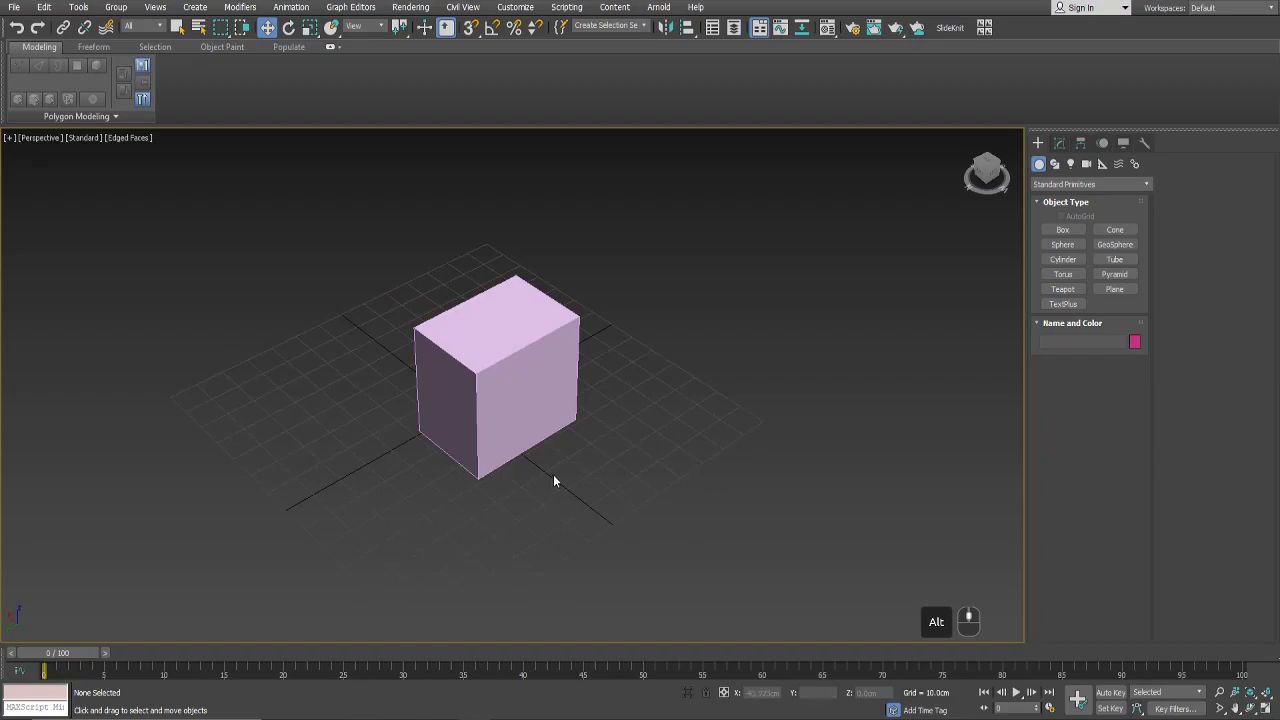
pyautogui.keyDown('alt'); pyautogui.moveTo(597, 447); pyautogui.dragTo(535, 419, button='middle'); pyautogui.keyUp('alt')
pyautogui.scroll(3, 505, 410)
pyautogui.scroll(3, 505, 409)
pyautogui.scroll(-5, 494, 409)
pyautogui.scroll(6, 494, 409)
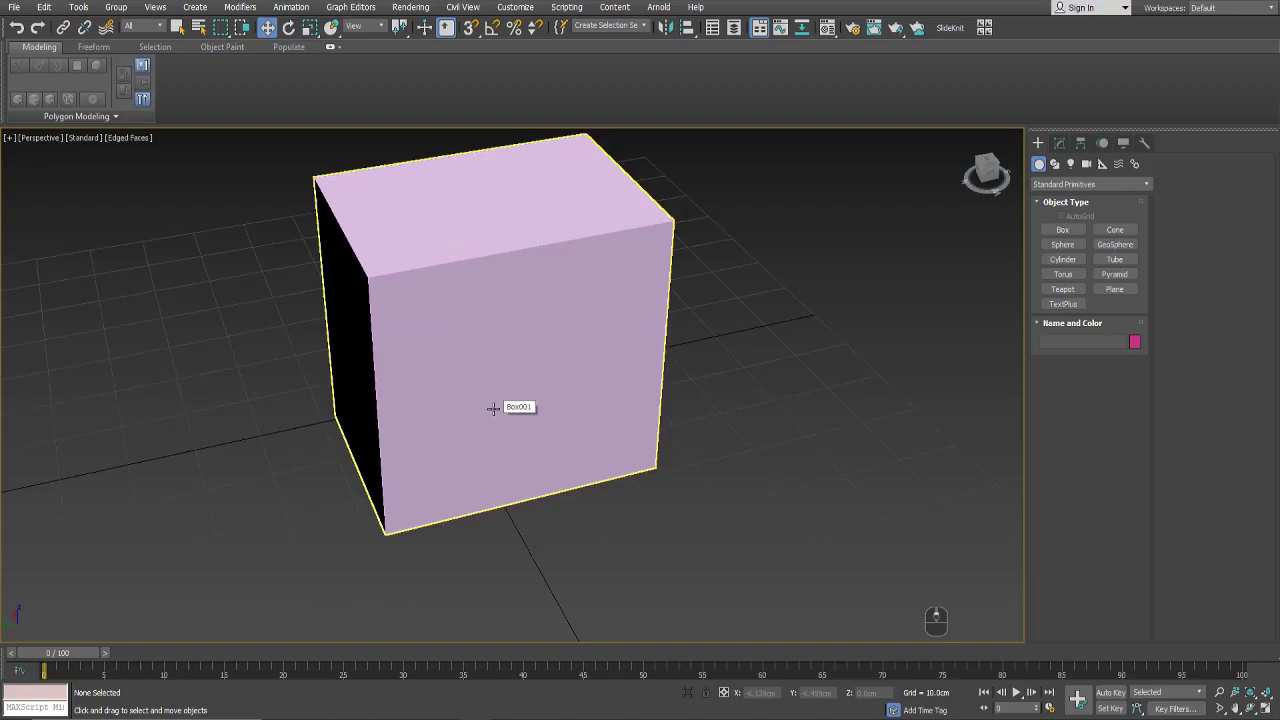
pyautogui.scroll(-5, 493, 408)
pyautogui.scroll(2, 493, 408)
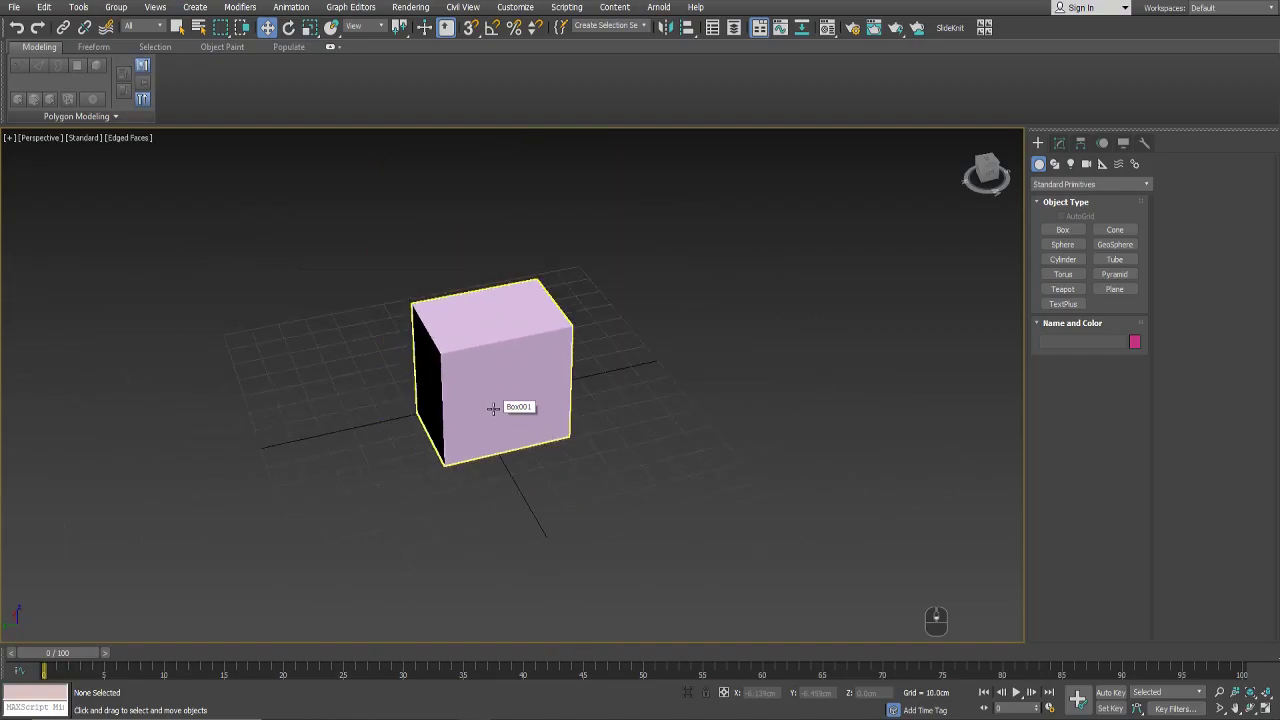
pyautogui.moveTo(507, 458); pyautogui.dragTo(507, 456, button='middle')
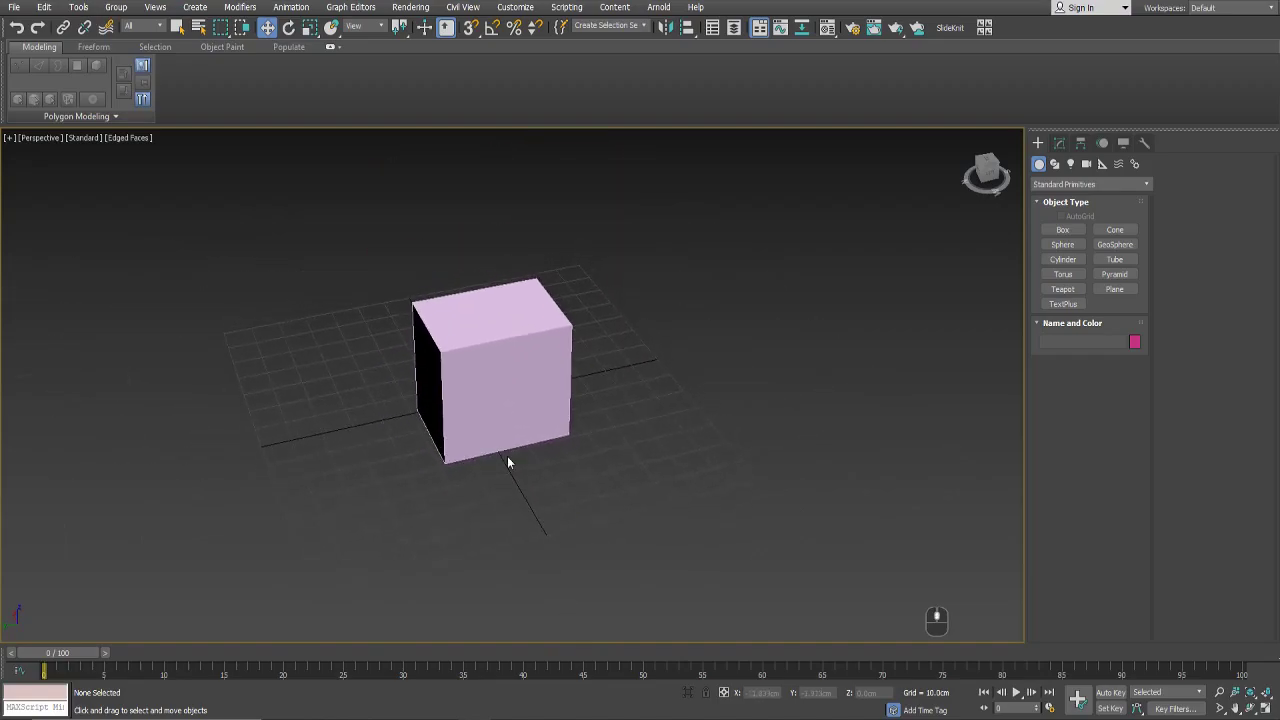
pyautogui.press('alt')
pyautogui.press('ctrl')
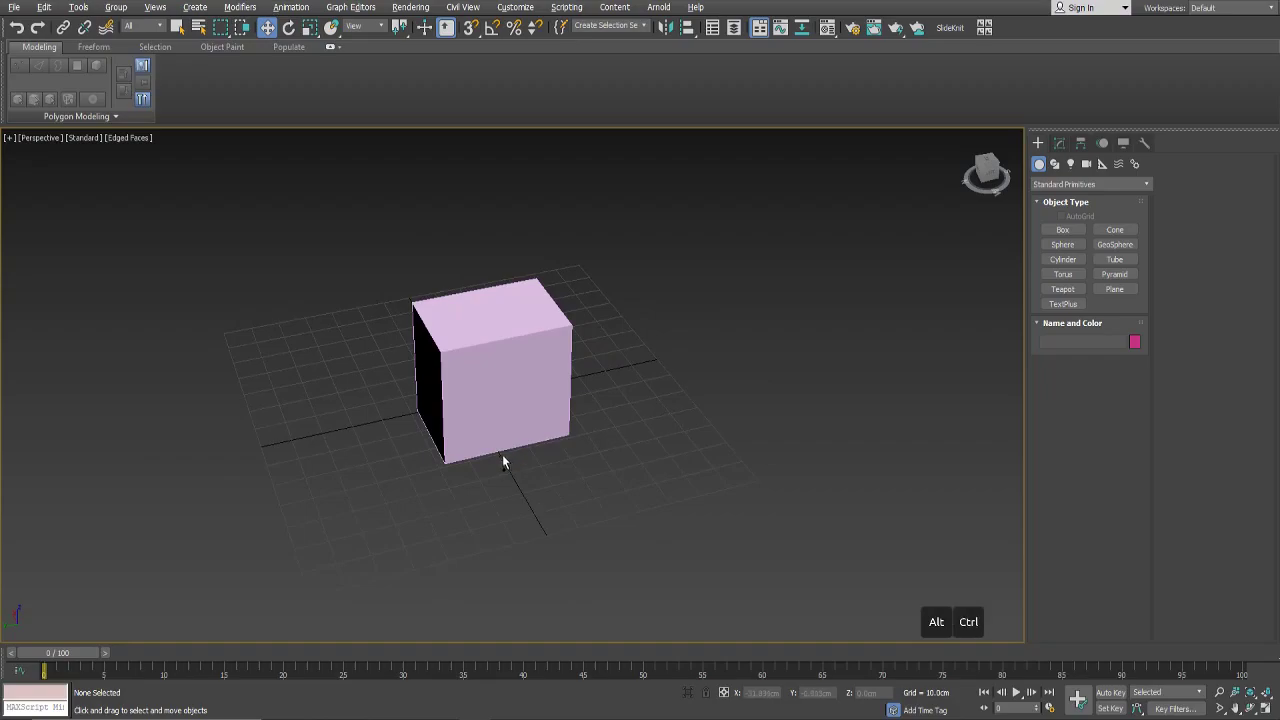
pyautogui.moveTo(499, 452)
pyautogui.keyDown('ctrl'); pyautogui.keyDown('alt'); pyautogui.mouseDown(button='middle')
pyautogui.moveTo(499, 490)
pyautogui.moveTo(499, 430)
pyautogui.moveTo(505, 480)
pyautogui.moveTo(520, 465)
pyautogui.mouseUp(button='middle'); pyautogui.keyUp('alt'); pyautogui.keyUp('ctrl')
# Step: Select the box and frame it in the Perspective viewport using zoom to selection
pyautogui.click(517, 363)
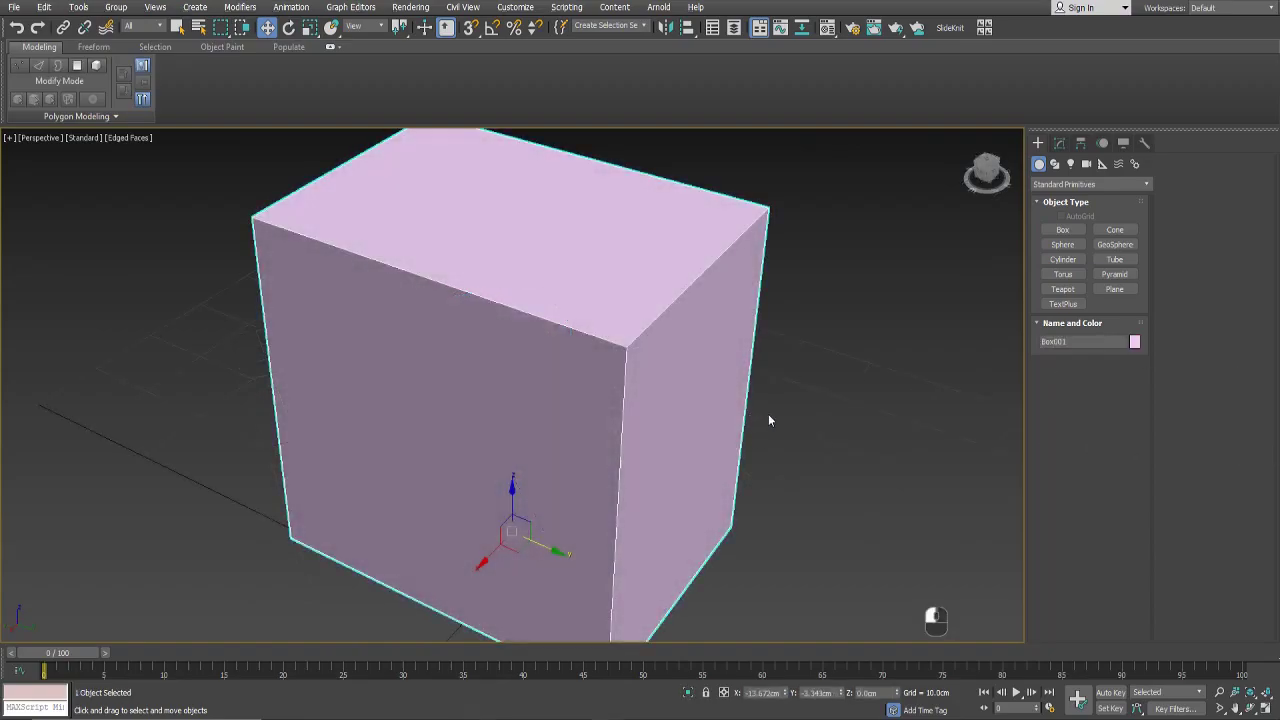
pyautogui.keyDown('alt'); pyautogui.moveTo(768, 413); pyautogui.dragTo(729, 493, button='middle'); pyautogui.keyUp('alt')
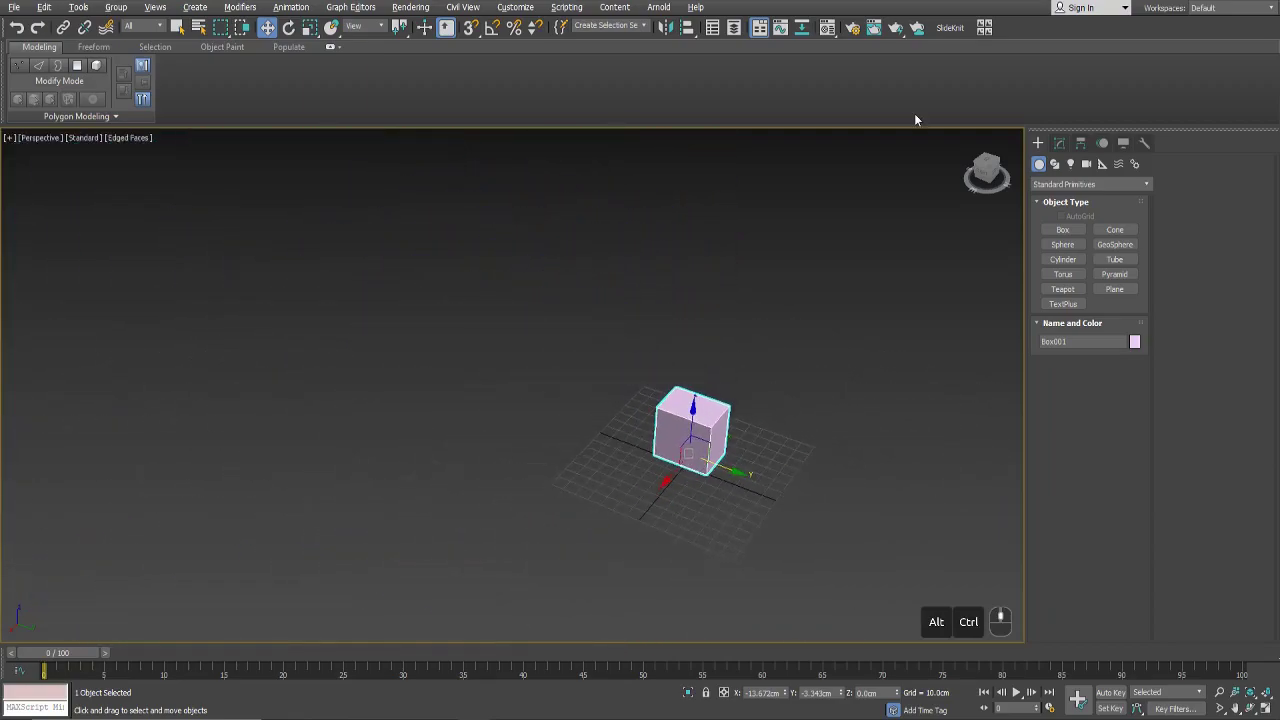
pyautogui.press('z')
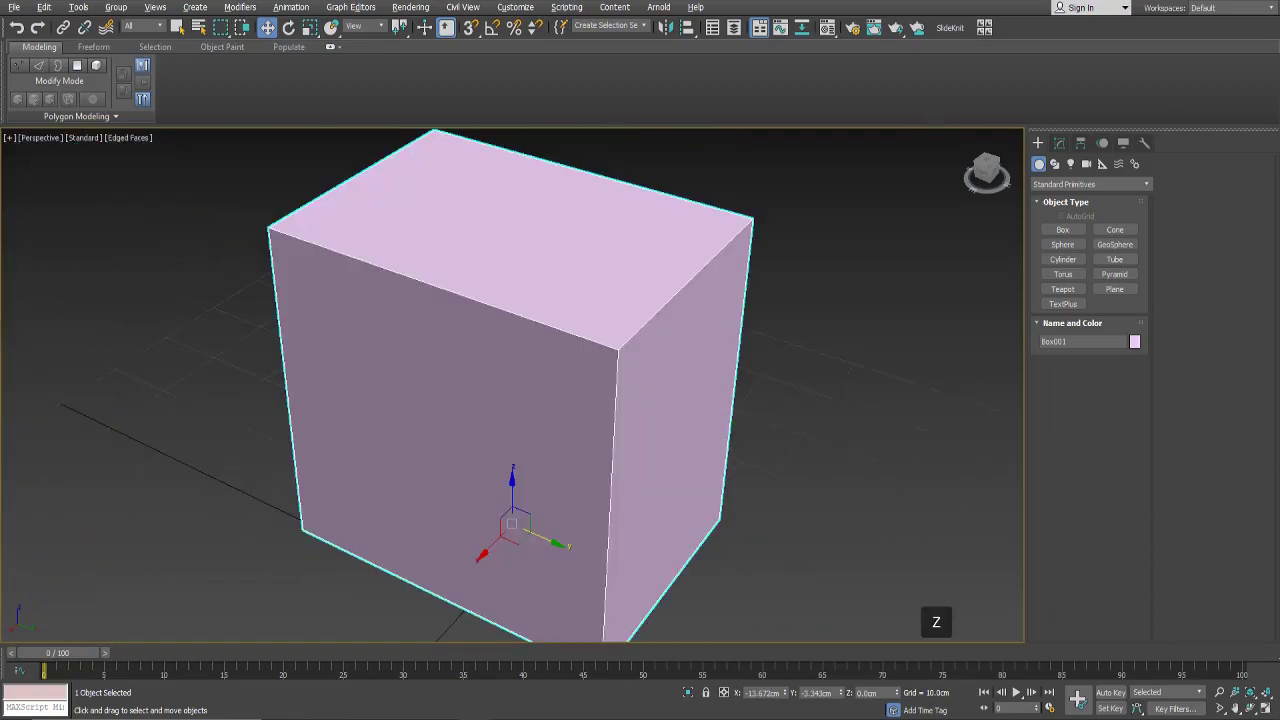
pyautogui.scroll(-3, 512, 384)
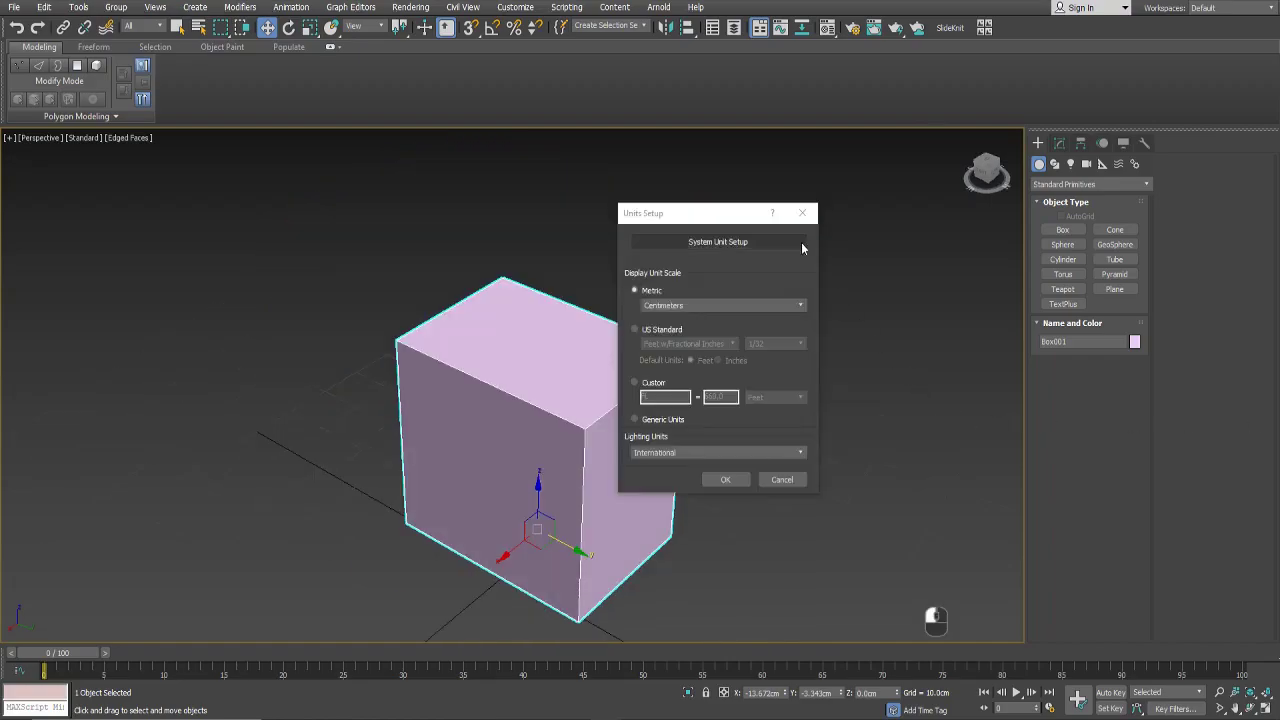
# Step: Open the units setup and keep Metric Centimeters as the display unit scale
pyautogui.click(810, 211)
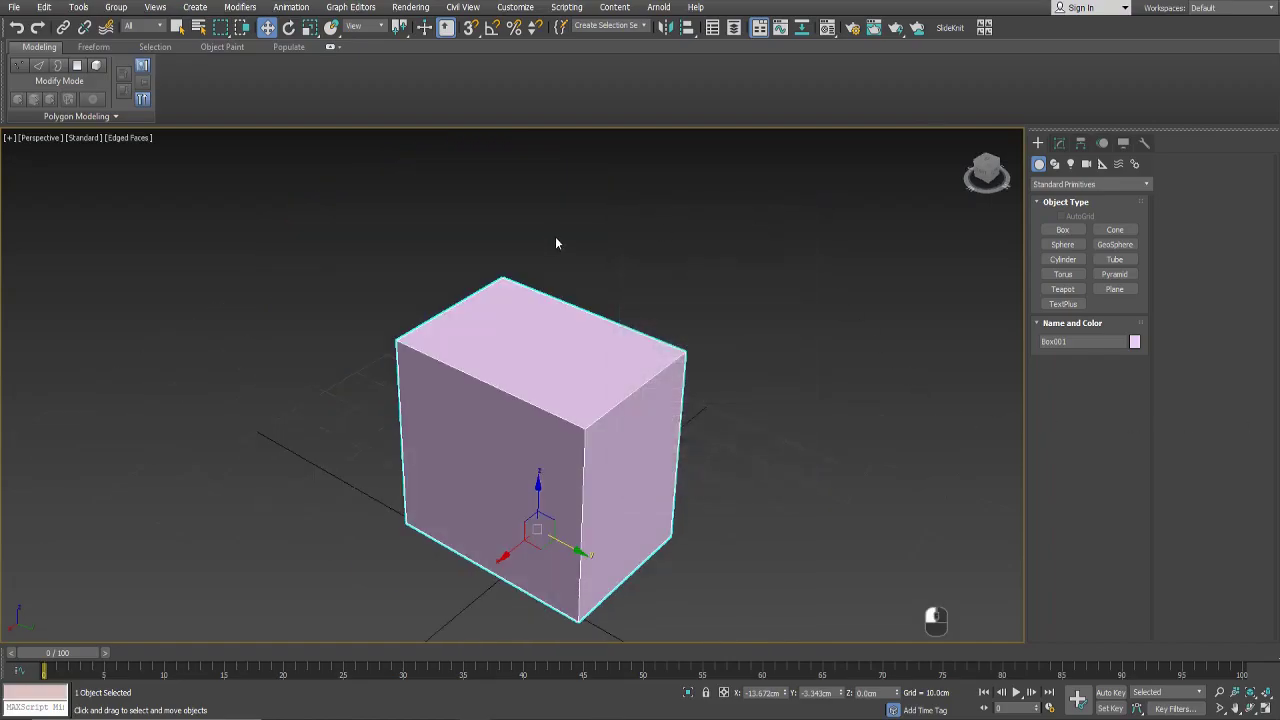
pyautogui.moveTo(642, 298); pyautogui.dragTo(634, 263, button='middle')
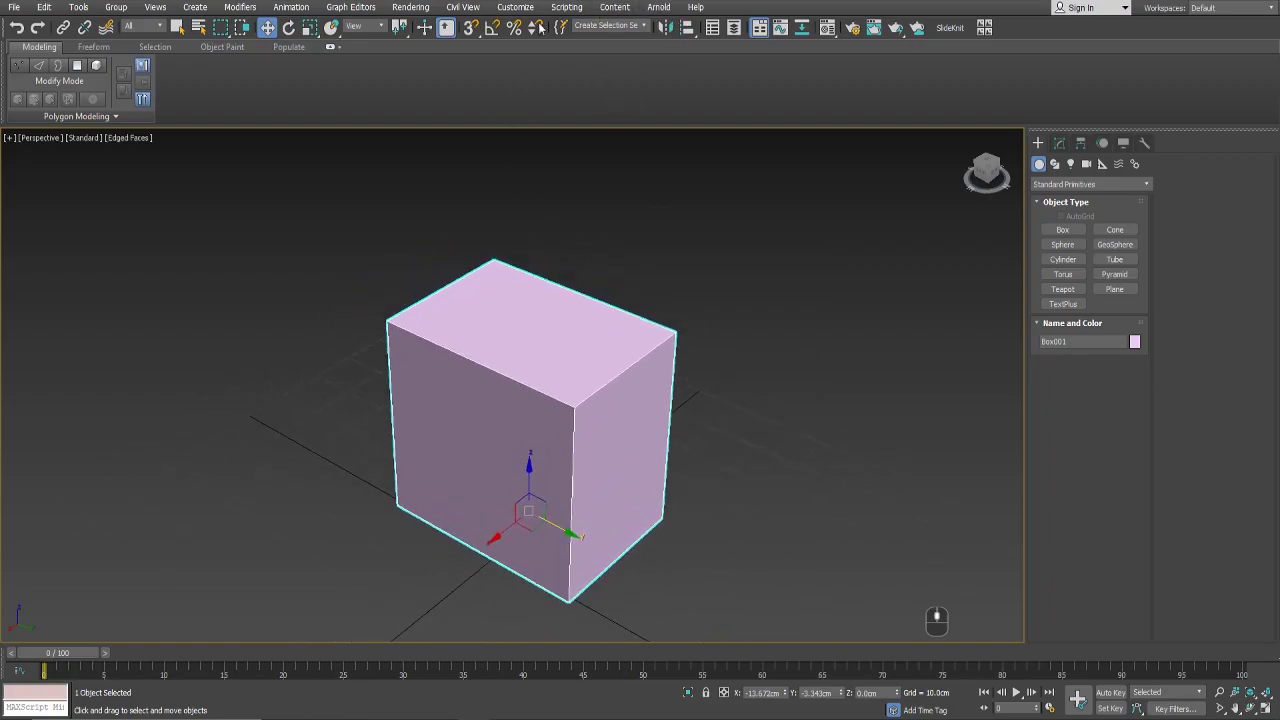
pyautogui.click(516, 8)
pyautogui.moveTo(566, 8)
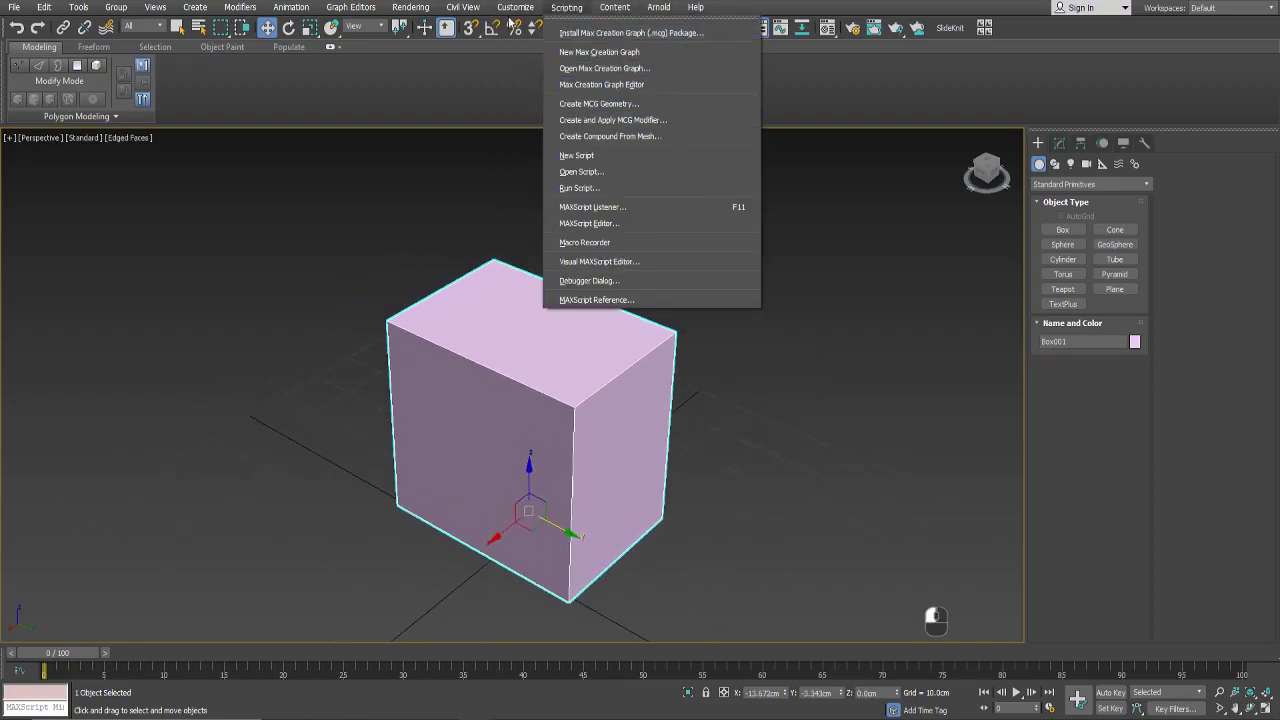
pyautogui.moveTo(516, 8)
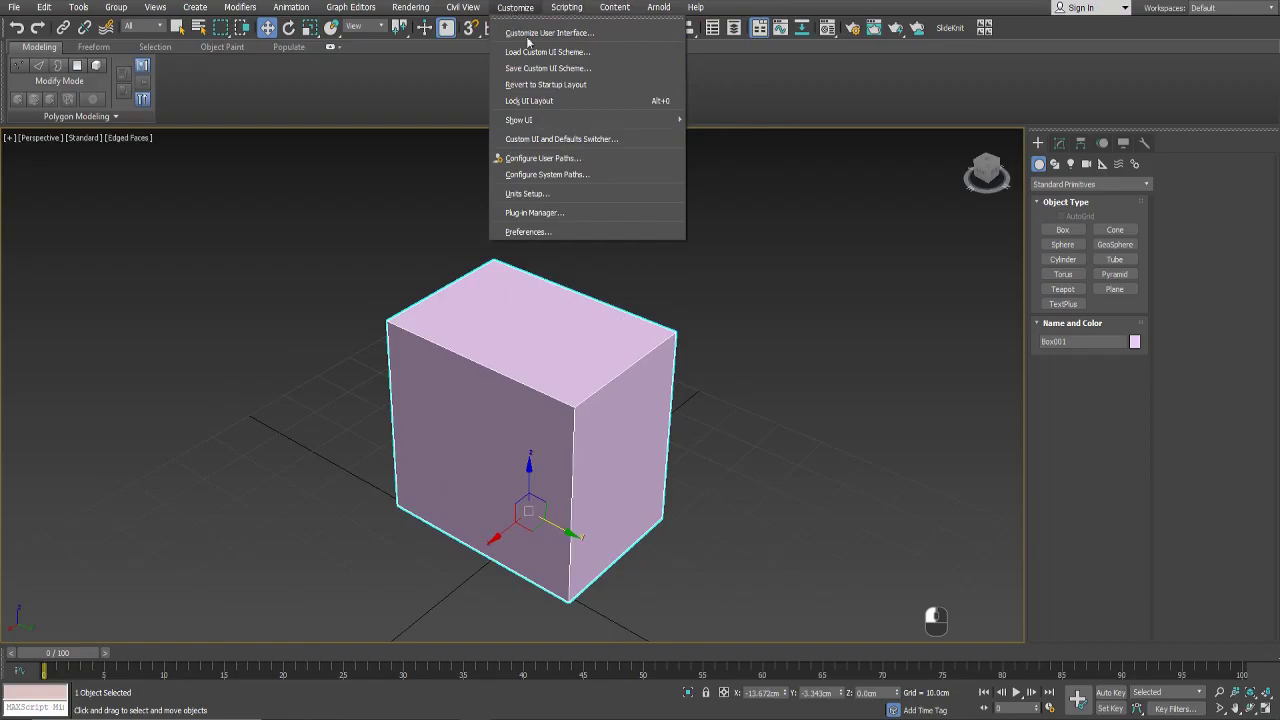
pyautogui.click(541, 196)
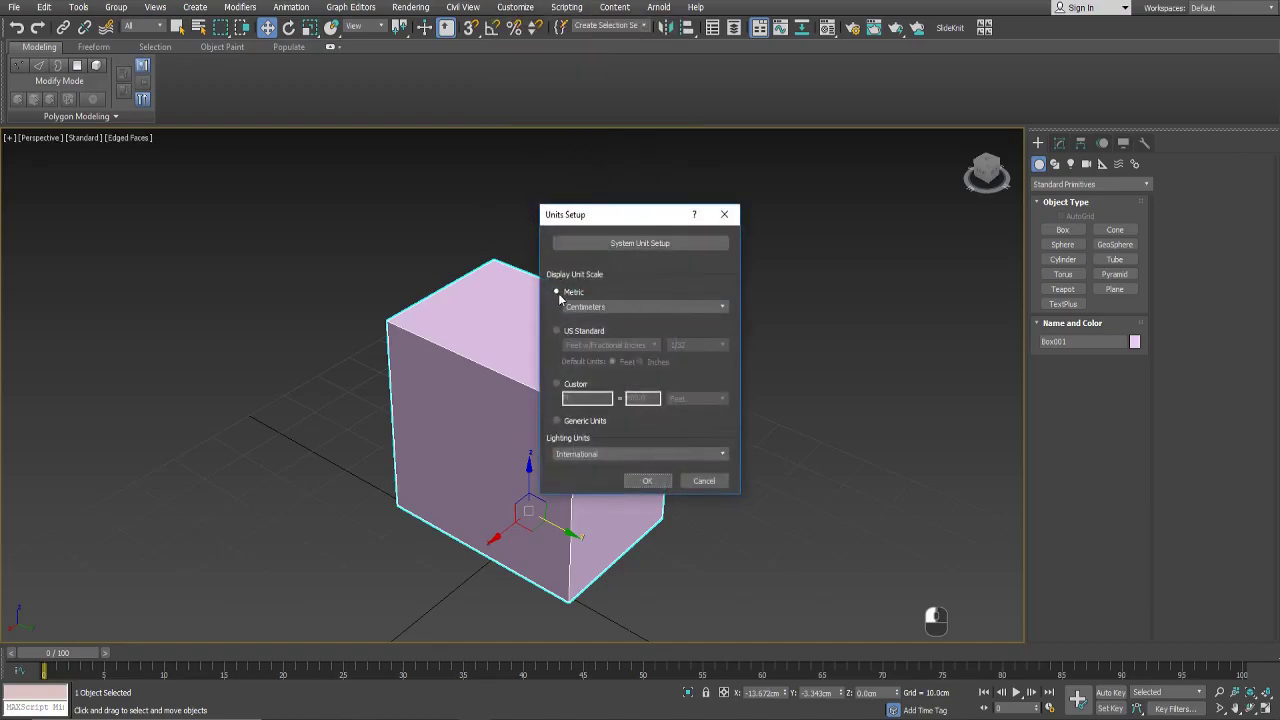
pyautogui.click(723, 307)
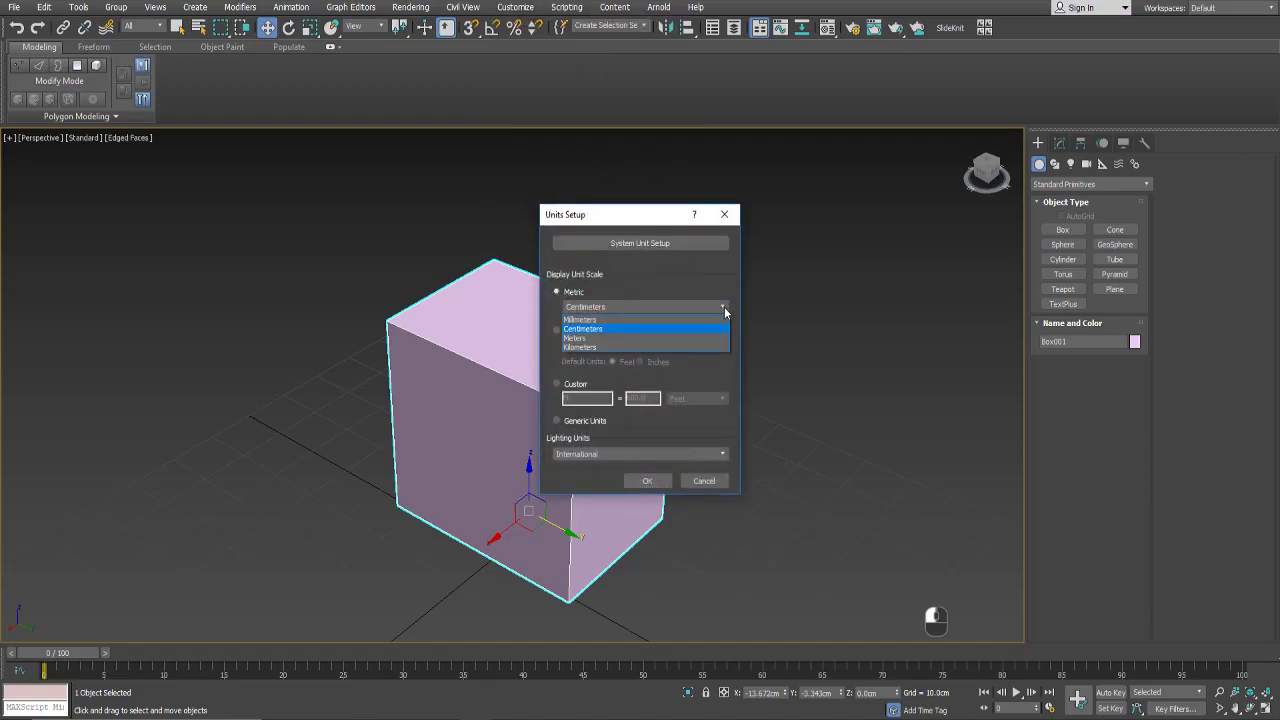
pyautogui.click(724, 310)
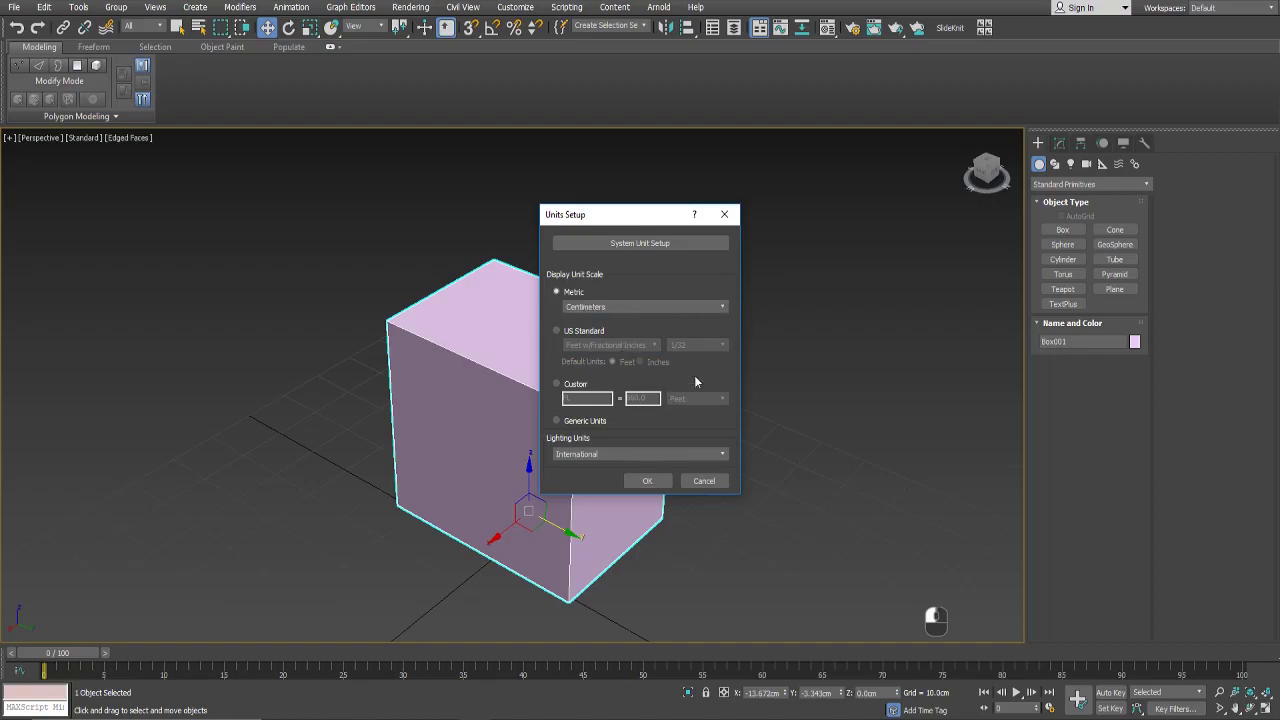
# Step: Confirm the system unit scale as 1 unit = 1.0 centimeters and accept the units setup
pyautogui.click(640, 243)
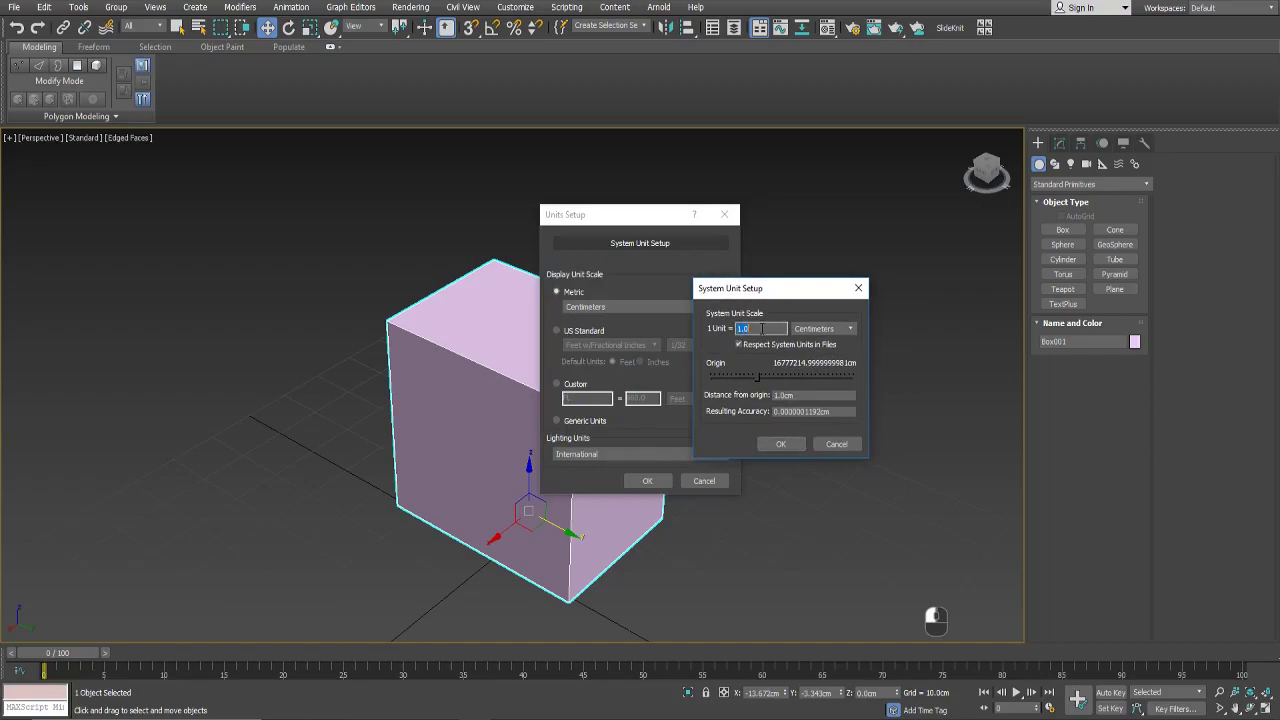
pyautogui.moveTo(763, 288); pyautogui.dragTo(698, 246)
pyautogui.click(705, 396)
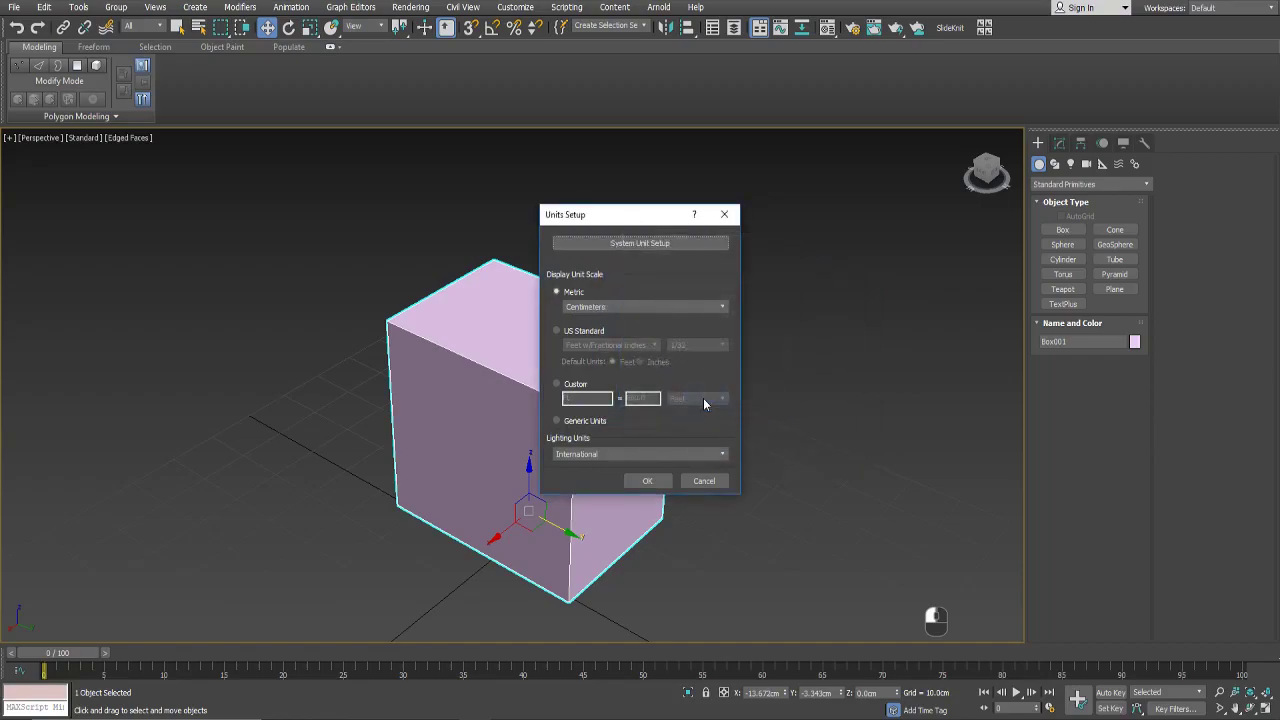
pyautogui.click(652, 482)
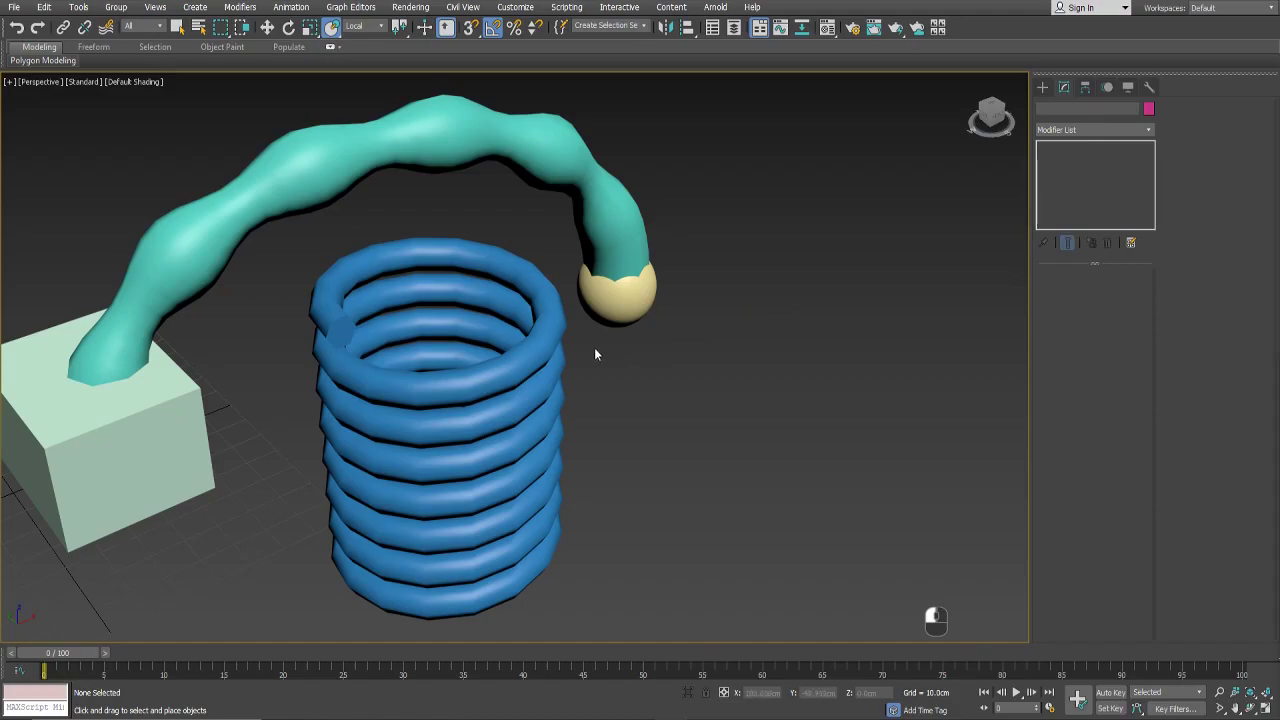
# Step: Select the blue spring and move it in the XY plane to about X 105 cm, Y -105 cm
pyautogui.click(502, 375)
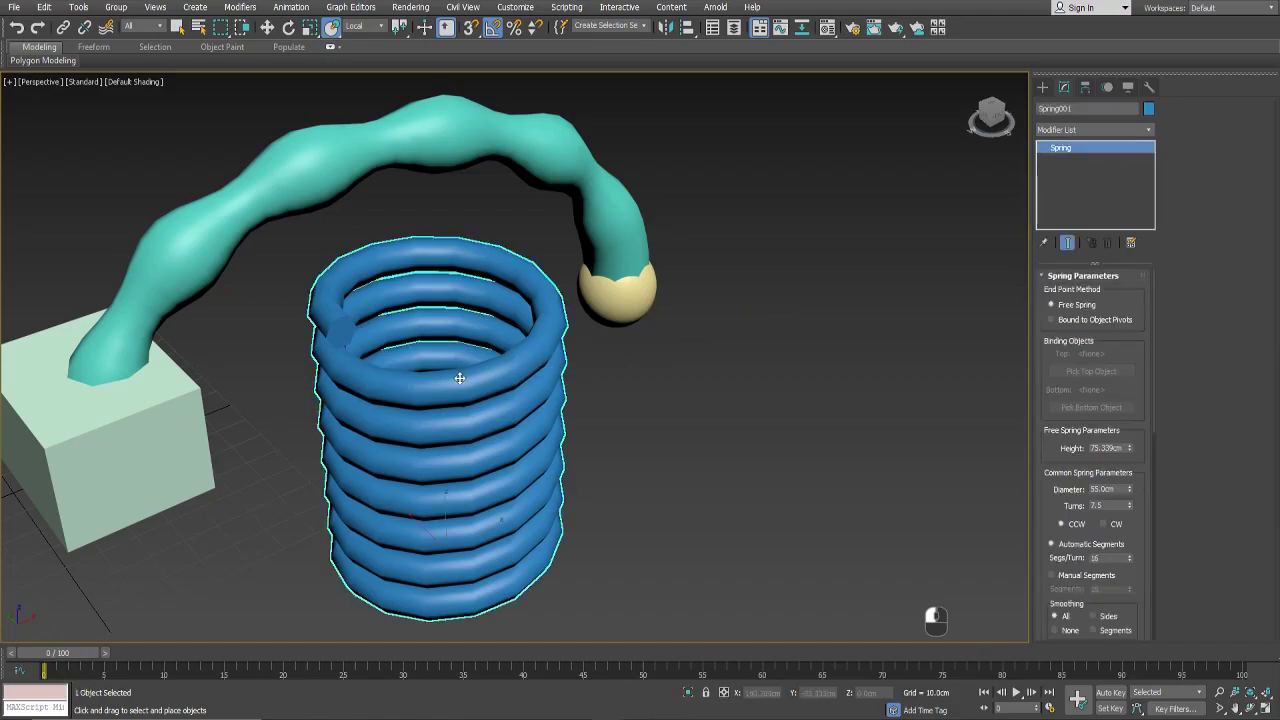
pyautogui.press('w')
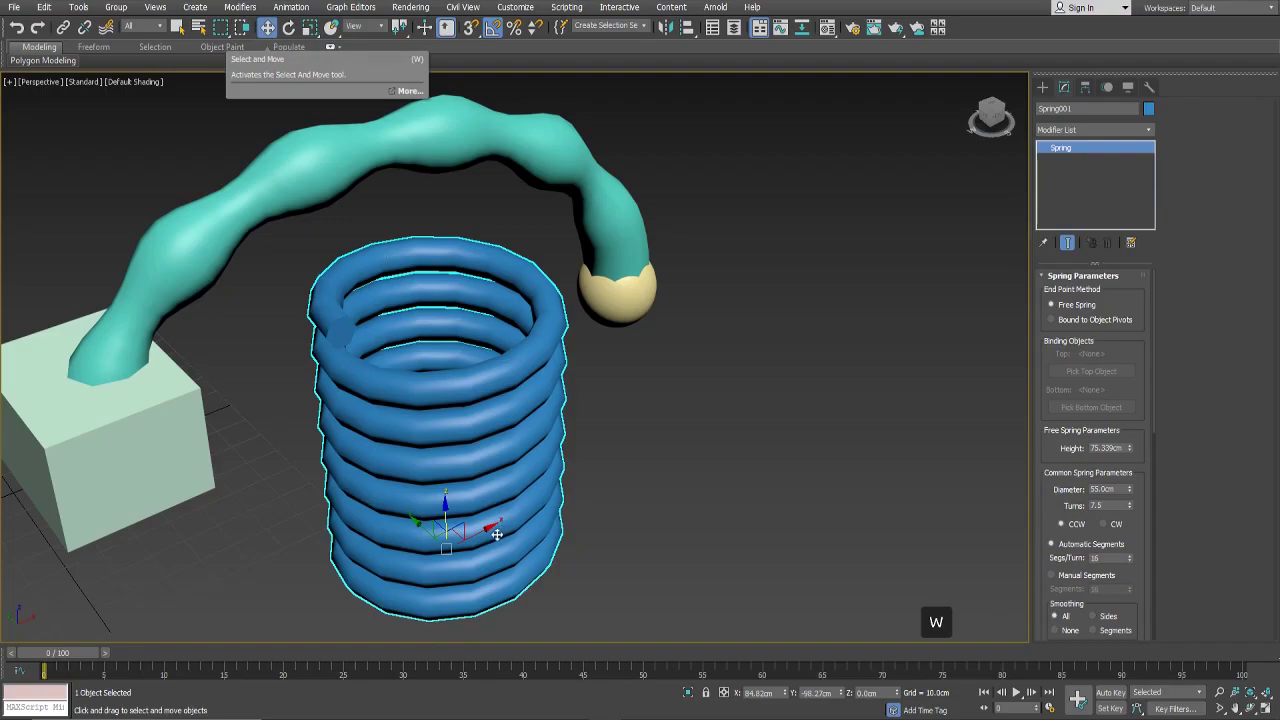
pyautogui.moveTo(480, 535); pyautogui.dragTo(616, 466)
pyautogui.rightClick(616, 466)
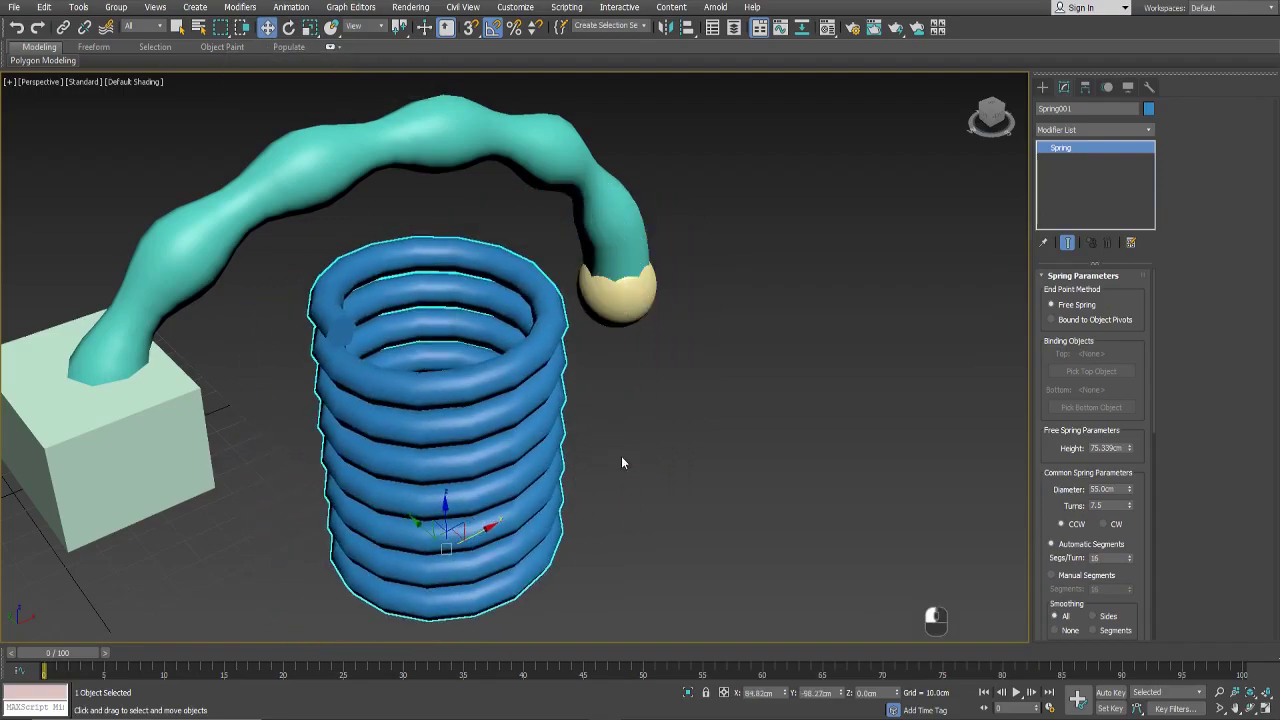
pyautogui.moveTo(481, 533); pyautogui.dragTo(517, 457)
pyautogui.rightClick(517, 457)
pyautogui.moveTo(518, 532)
pyautogui.mouseDown()
pyautogui.moveTo(475, 465)
pyautogui.moveTo(400, 485)
pyautogui.moveTo(525, 475)
pyautogui.moveTo(575, 405)
pyautogui.moveTo(411, 393)
pyautogui.moveTo(447, 378)
pyautogui.moveTo(421, 383)
pyautogui.moveTo(428, 415)
pyautogui.moveTo(563, 320)
pyautogui.moveTo(574, 386)
pyautogui.moveTo(518, 530)
pyautogui.mouseUp()
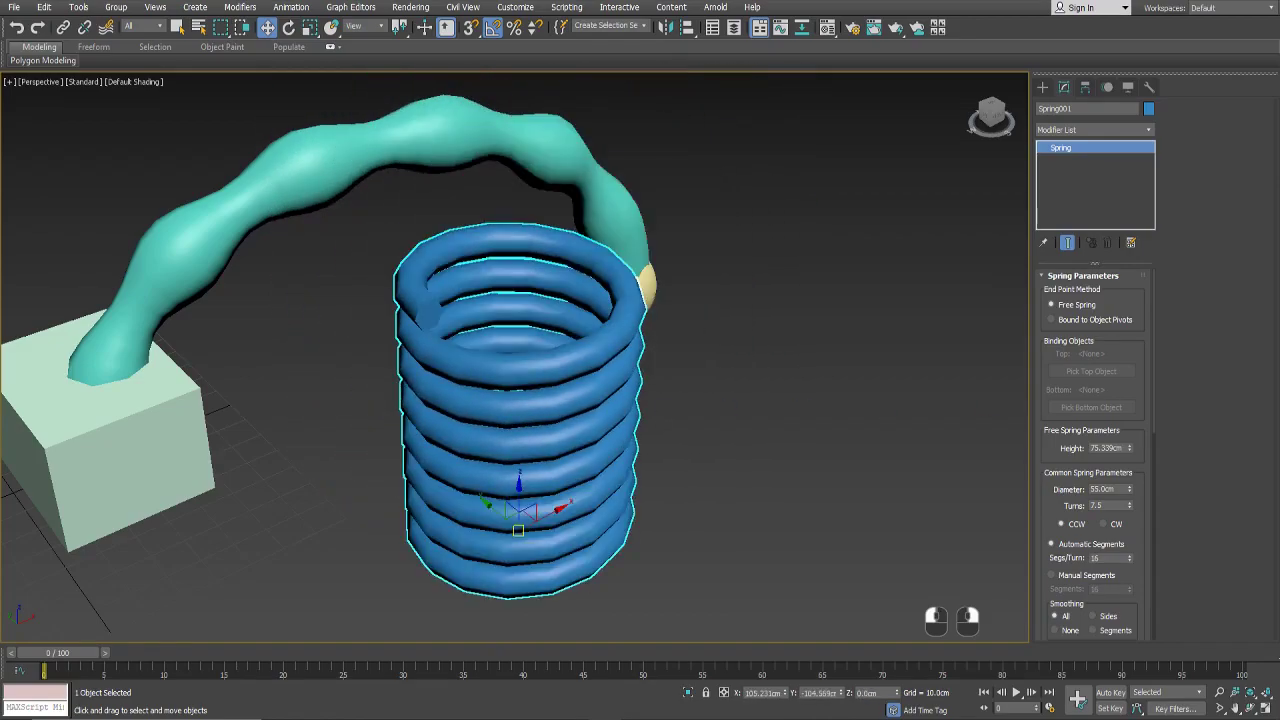
pyautogui.moveTo(576, 448); pyautogui.dragTo(603, 432, button='middle')
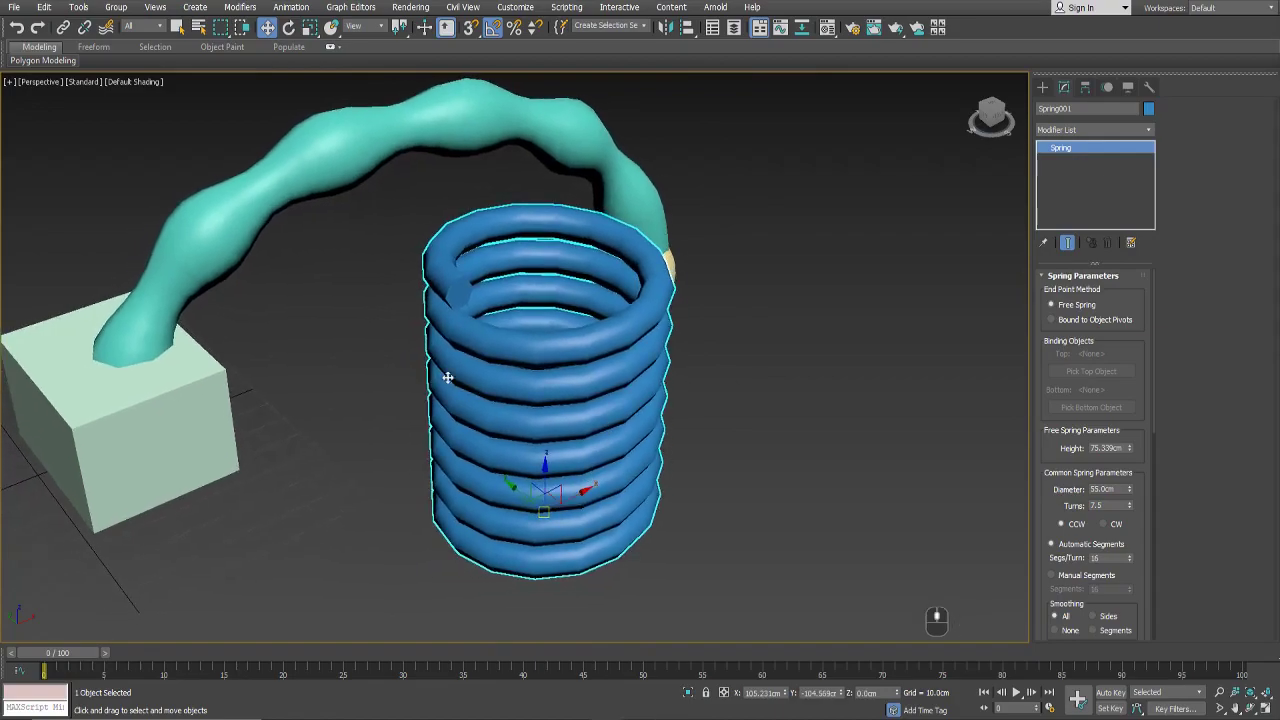
# Step: Rotate the blue spring with angle snap on, and again freely with angle snap turned off
pyautogui.click(289, 32)
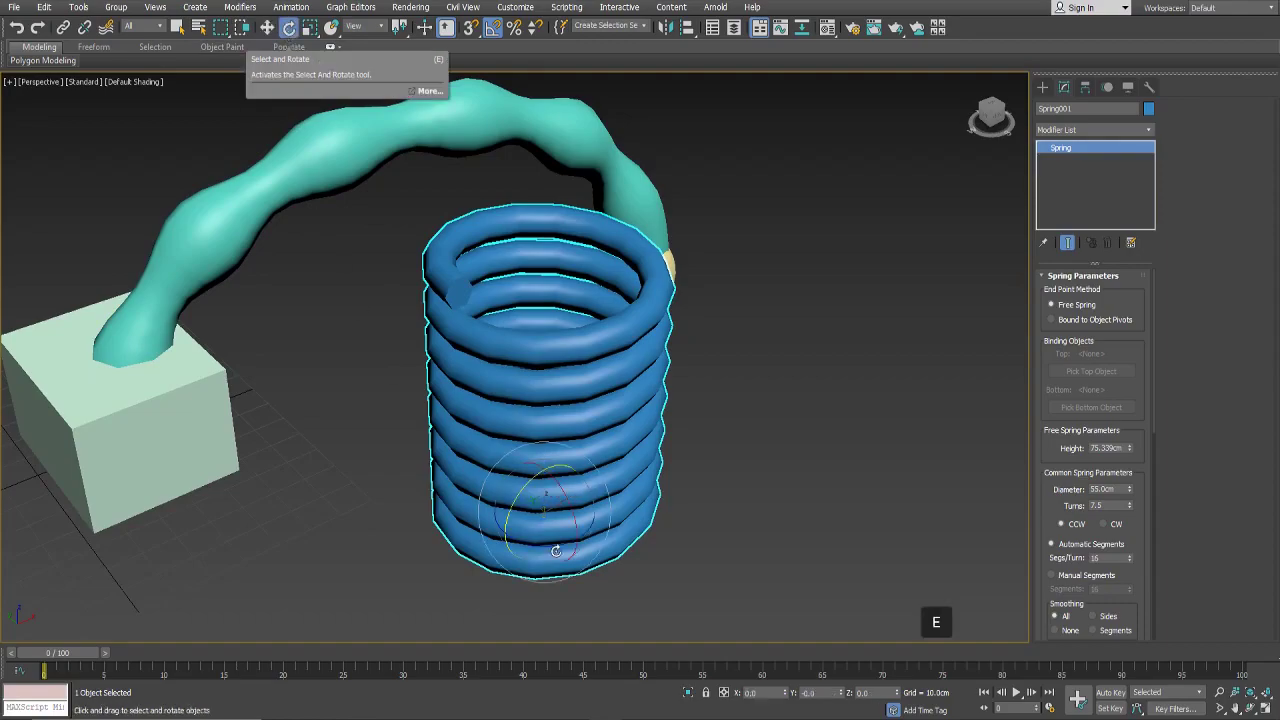
pyautogui.moveTo(535, 545)
pyautogui.mouseDown()
pyautogui.moveTo(572, 527)
pyautogui.moveTo(537, 530)
pyautogui.mouseUp()
pyautogui.moveTo(562, 489)
pyautogui.mouseDown()
pyautogui.moveTo(545, 450)
pyautogui.moveTo(615, 489)
pyautogui.moveTo(575, 489)
pyautogui.mouseUp()
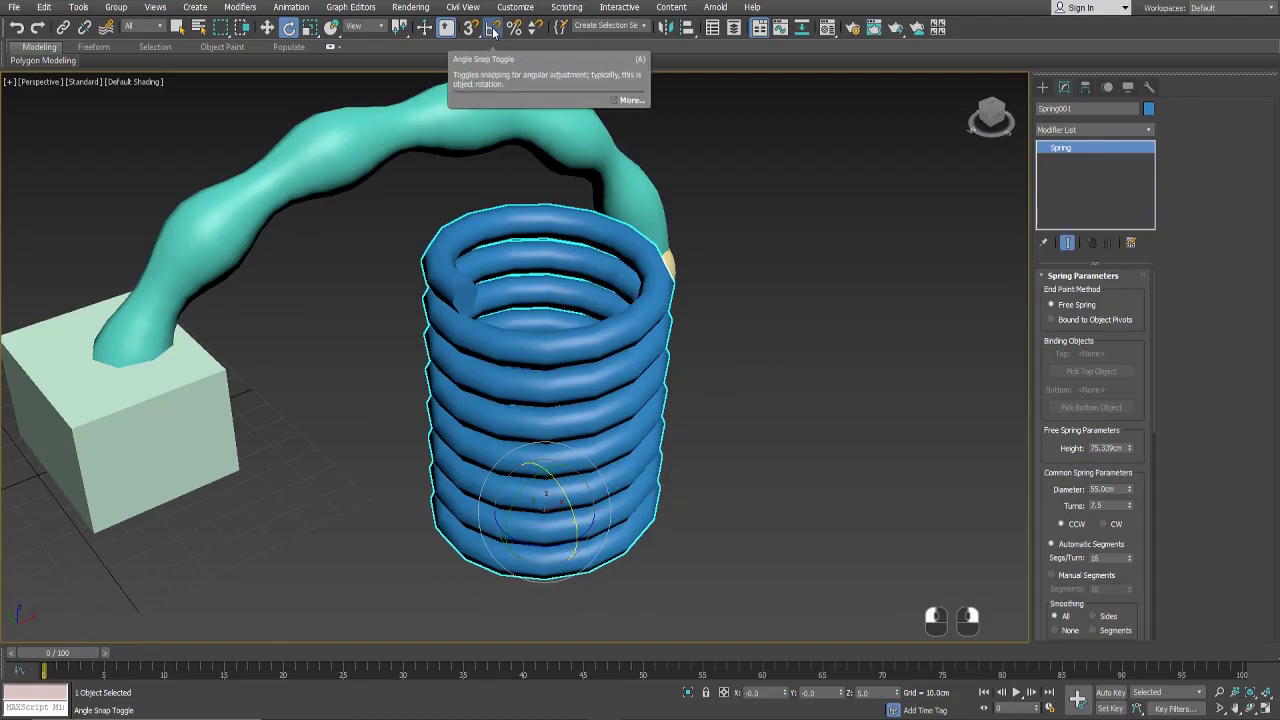
pyautogui.press('a')
pyautogui.moveTo(562, 486); pyautogui.dragTo(640, 470)
# Step: Scale the blue spring unevenly along its axes, to about 83% in X and 96% in Y
pyautogui.press('r')
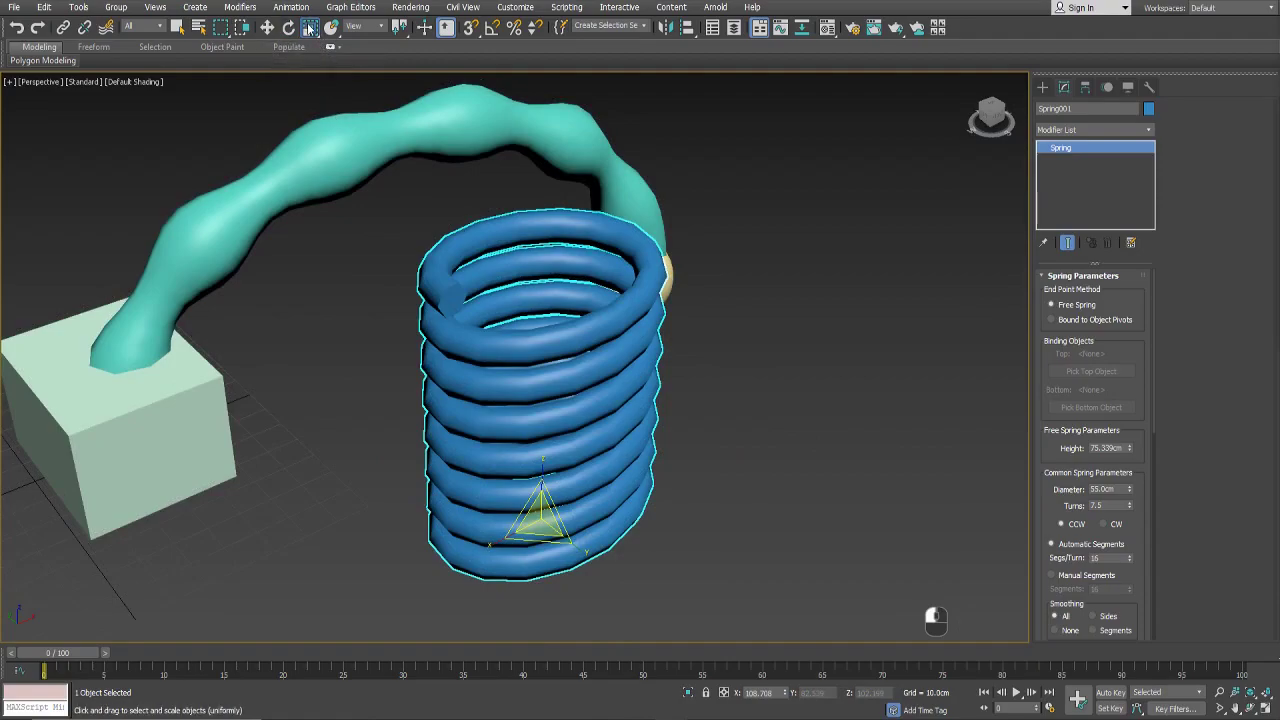
pyautogui.press('r')
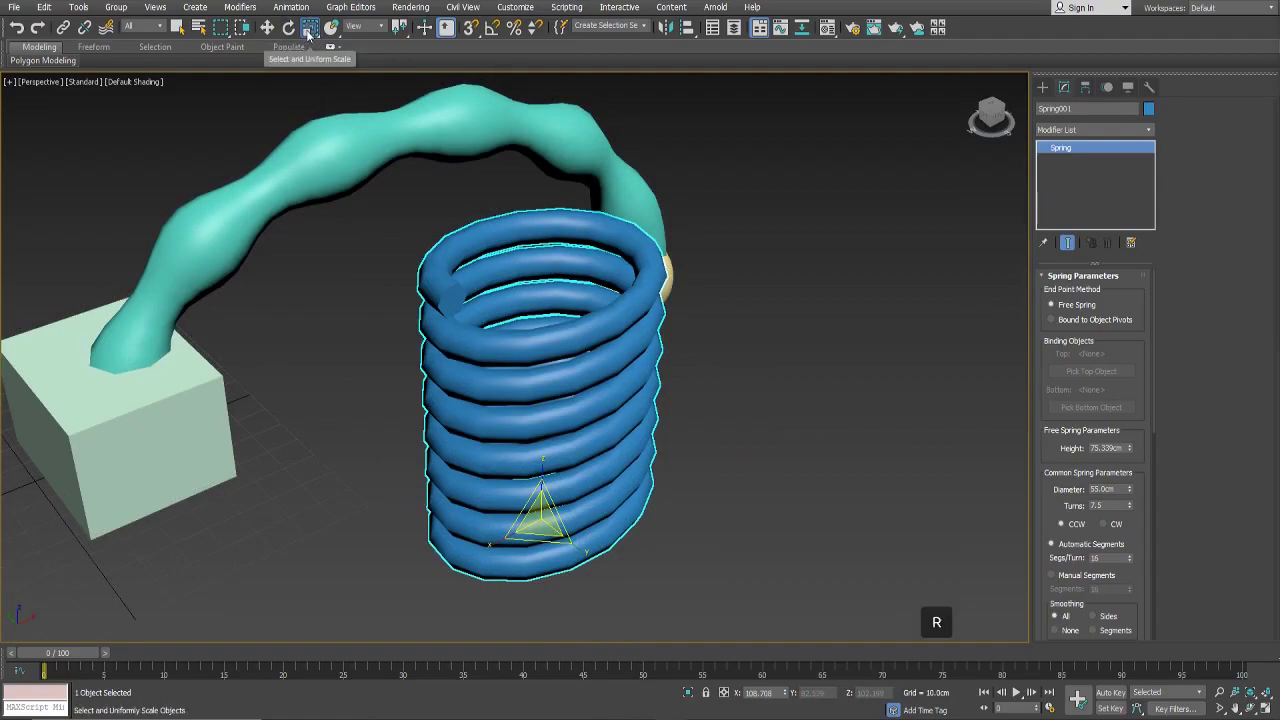
pyautogui.click(310, 31)
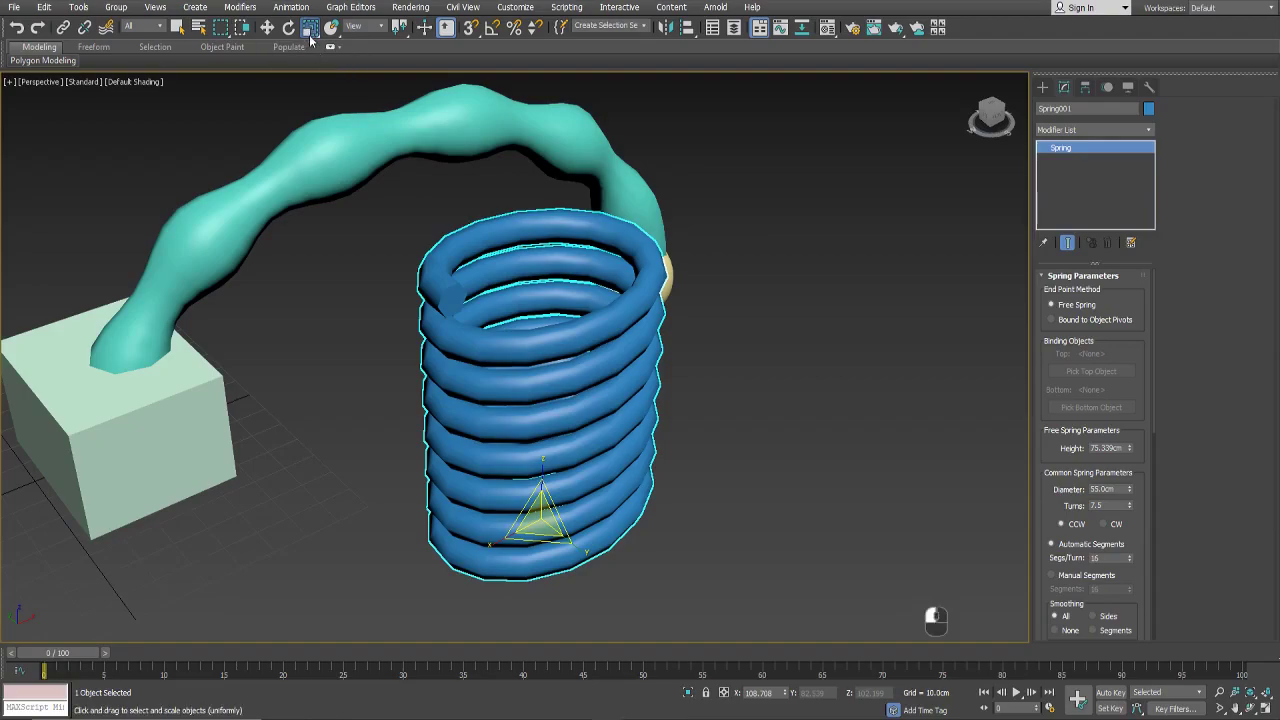
pyautogui.moveTo(323, 36); pyautogui.dragTo(312, 50)
pyautogui.moveTo(532, 518); pyautogui.dragTo(551, 448)
pyautogui.rightClick(551, 448)
pyautogui.moveTo(572, 543); pyautogui.dragTo(554, 572)
pyautogui.rightClick(558, 530)
pyautogui.rightClick(539, 536)
pyautogui.rightClick(554, 572)
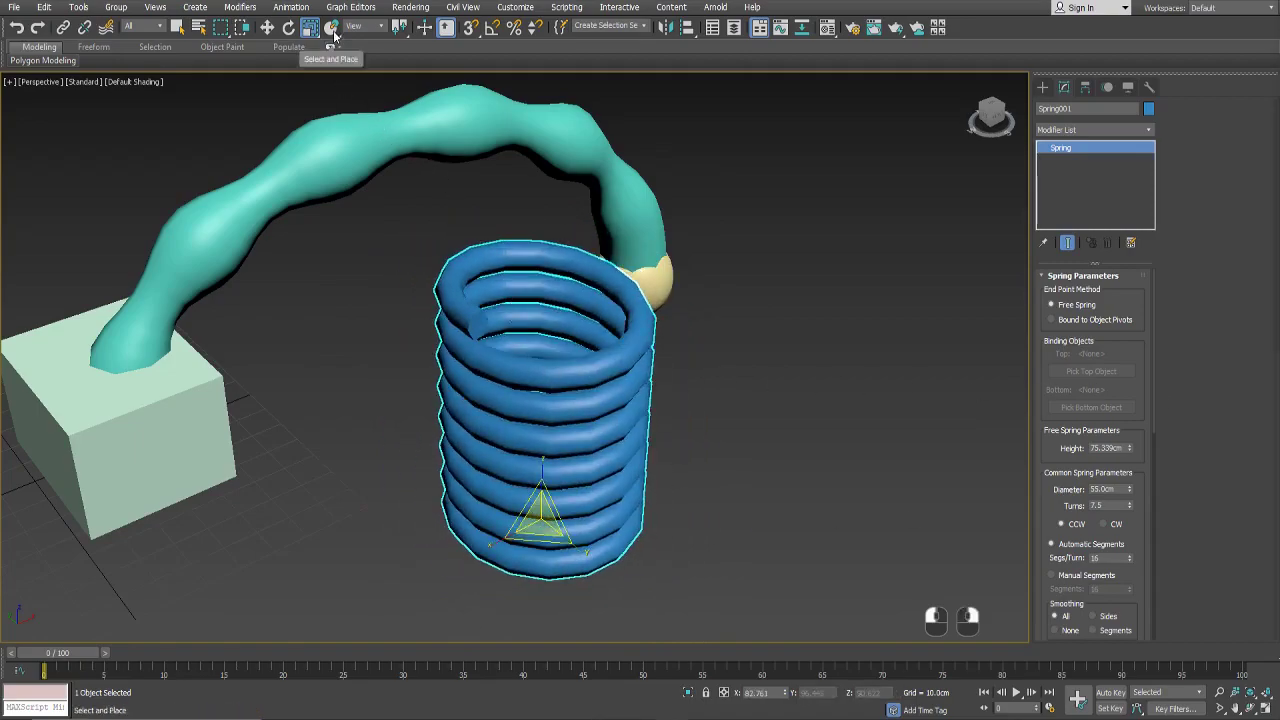
# Step: Use Select and Place to set the blue spring onto the surface of the teal curved tube
pyautogui.click(331, 27)
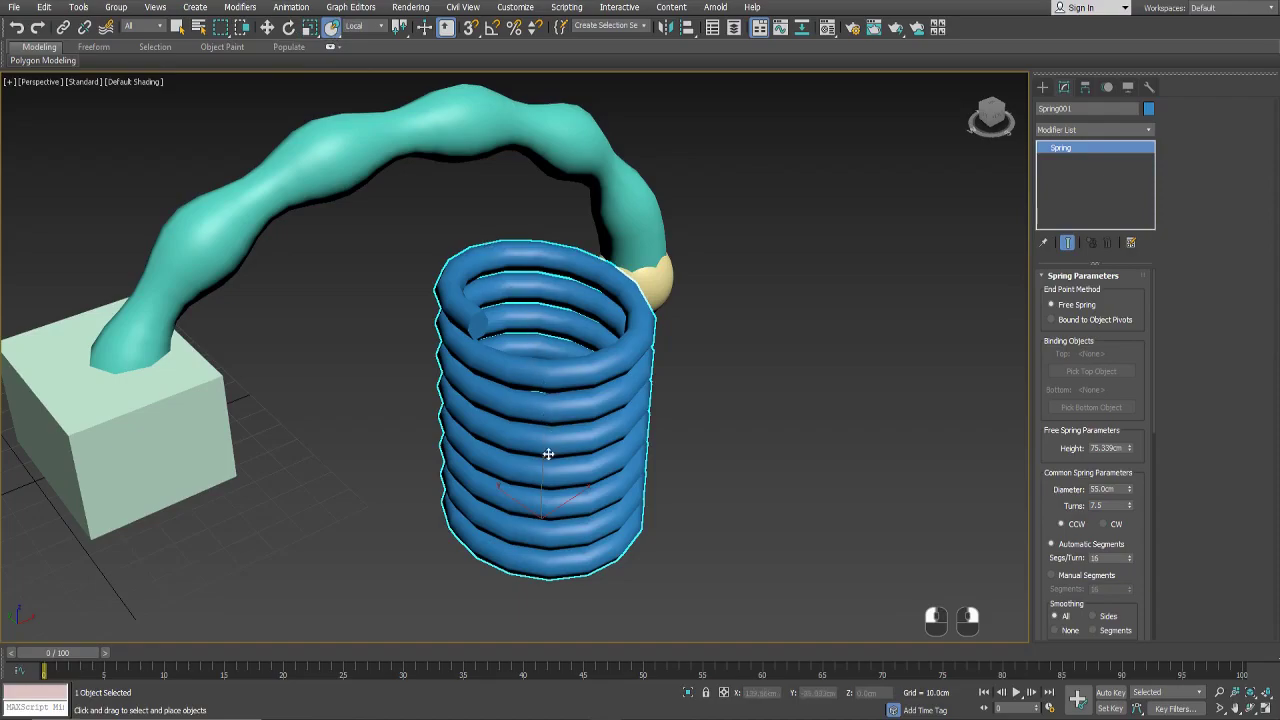
pyautogui.moveTo(568, 432); pyautogui.dragTo(262, 183)
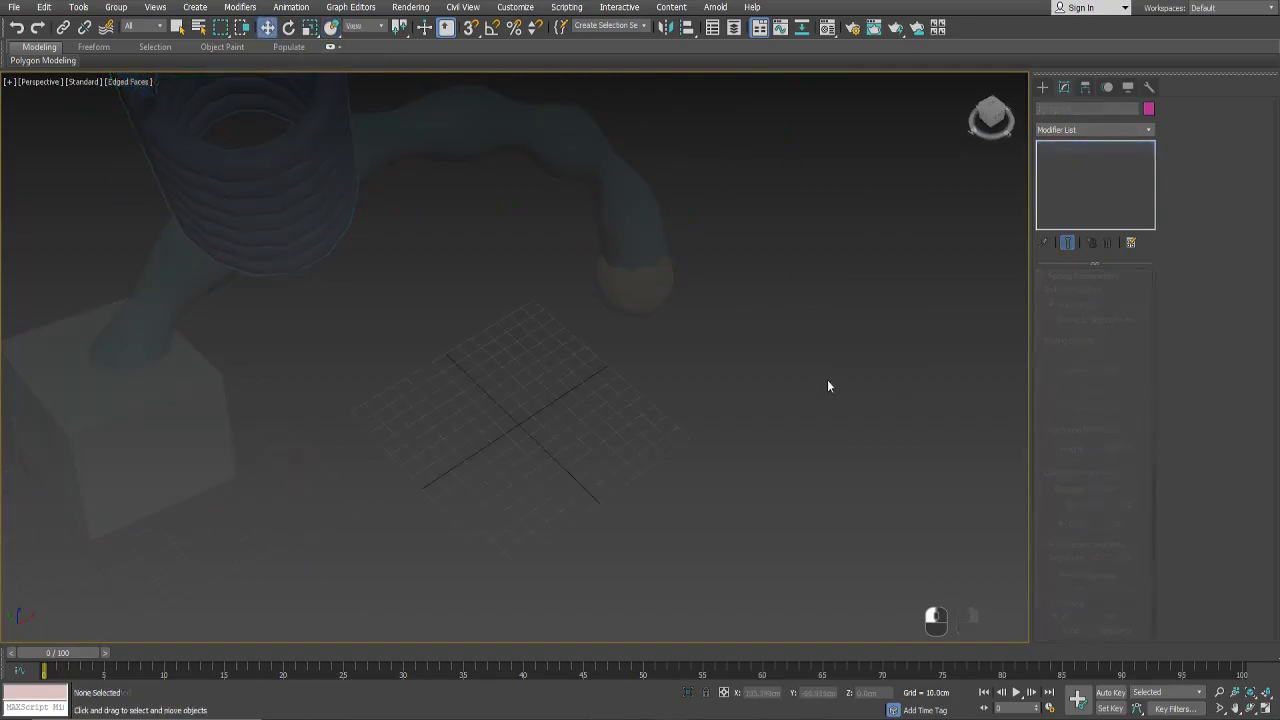
# Step: Create a Box primitive on the grid, about 55.8 cm long, 46.6 cm wide and 32.1 cm high
pyautogui.keyDown('alt'); pyautogui.moveTo(610, 416); pyautogui.dragTo(658, 399, button='middle'); pyautogui.keyUp('alt')
pyautogui.press('z')
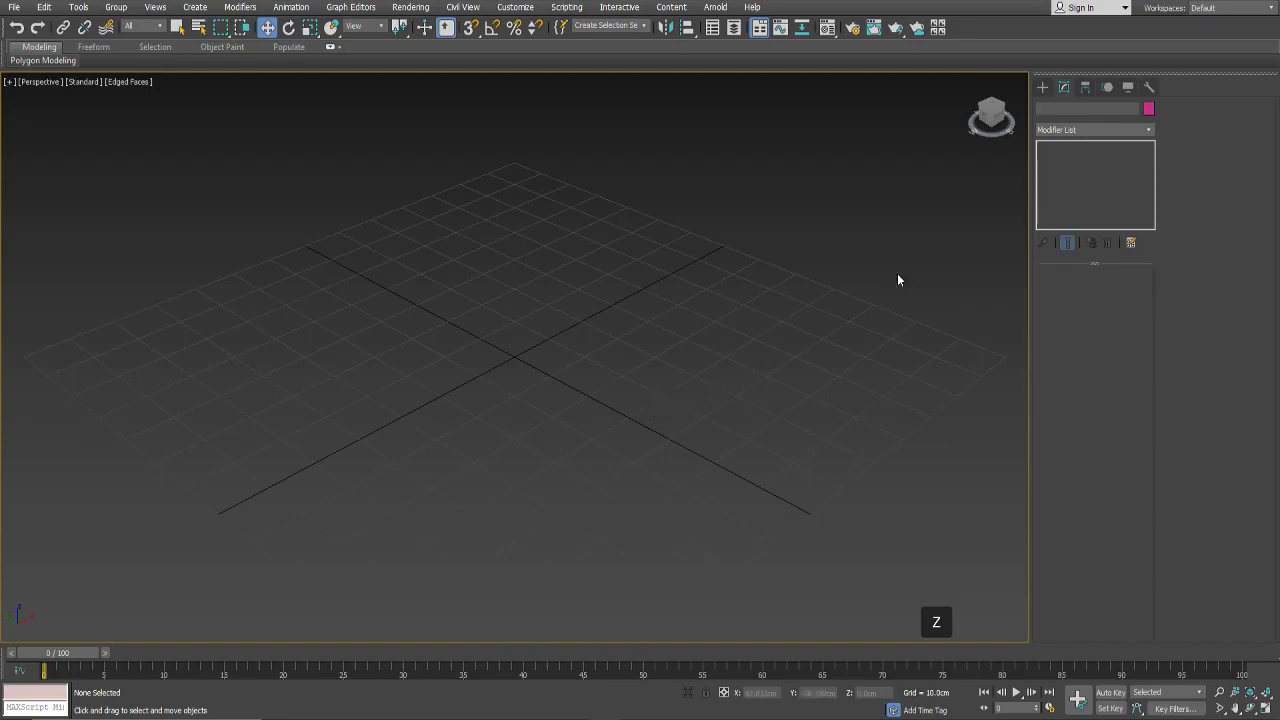
pyautogui.click(1042, 88)
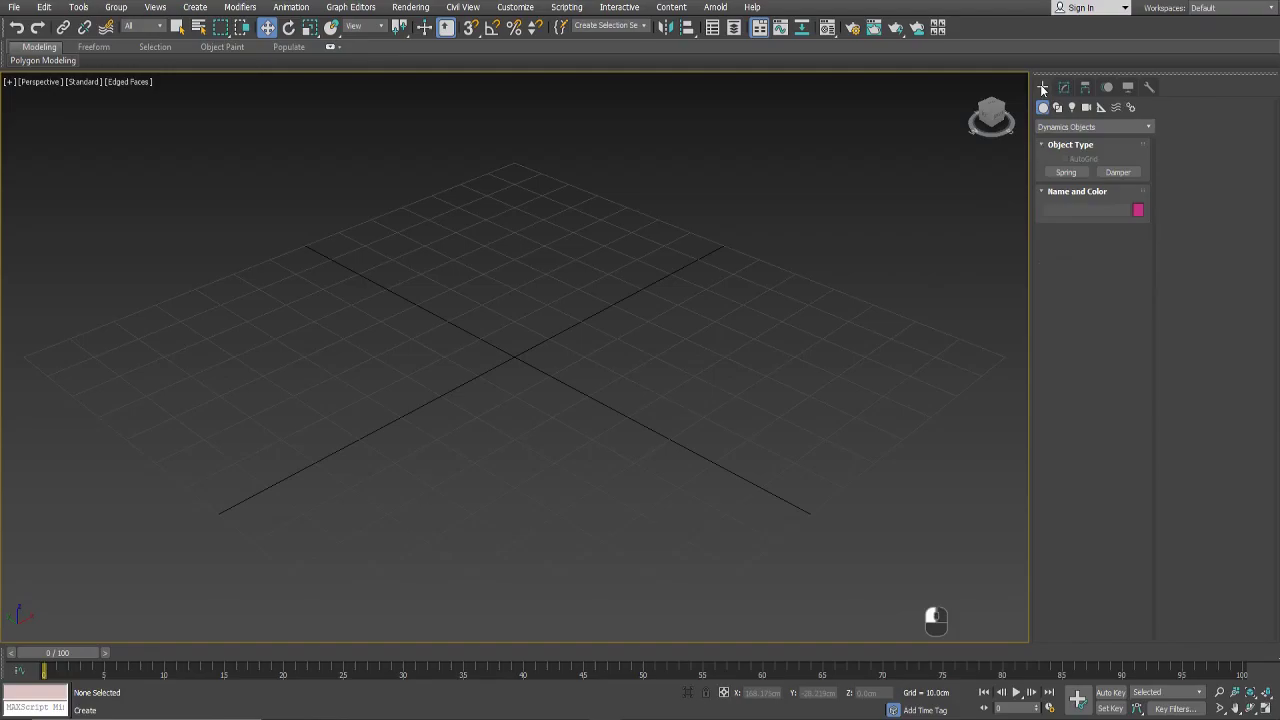
pyautogui.click(1092, 127)
pyautogui.click(1075, 143)
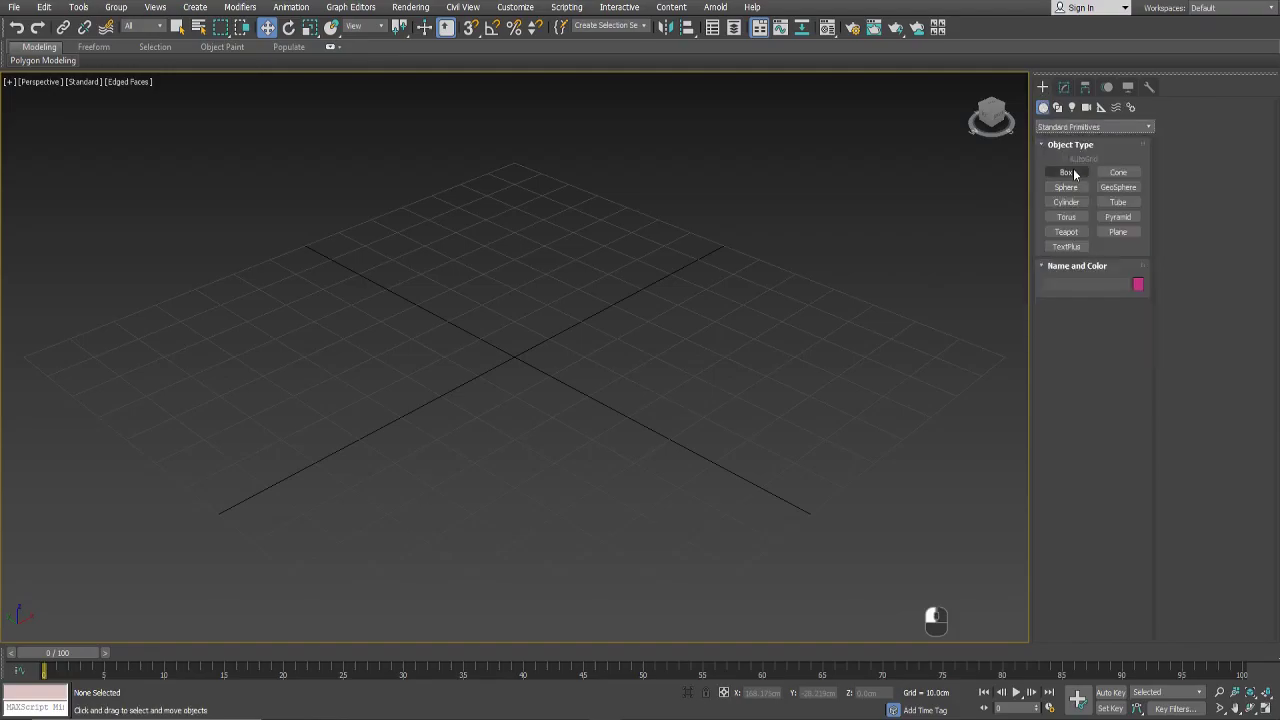
pyautogui.click(1068, 173)
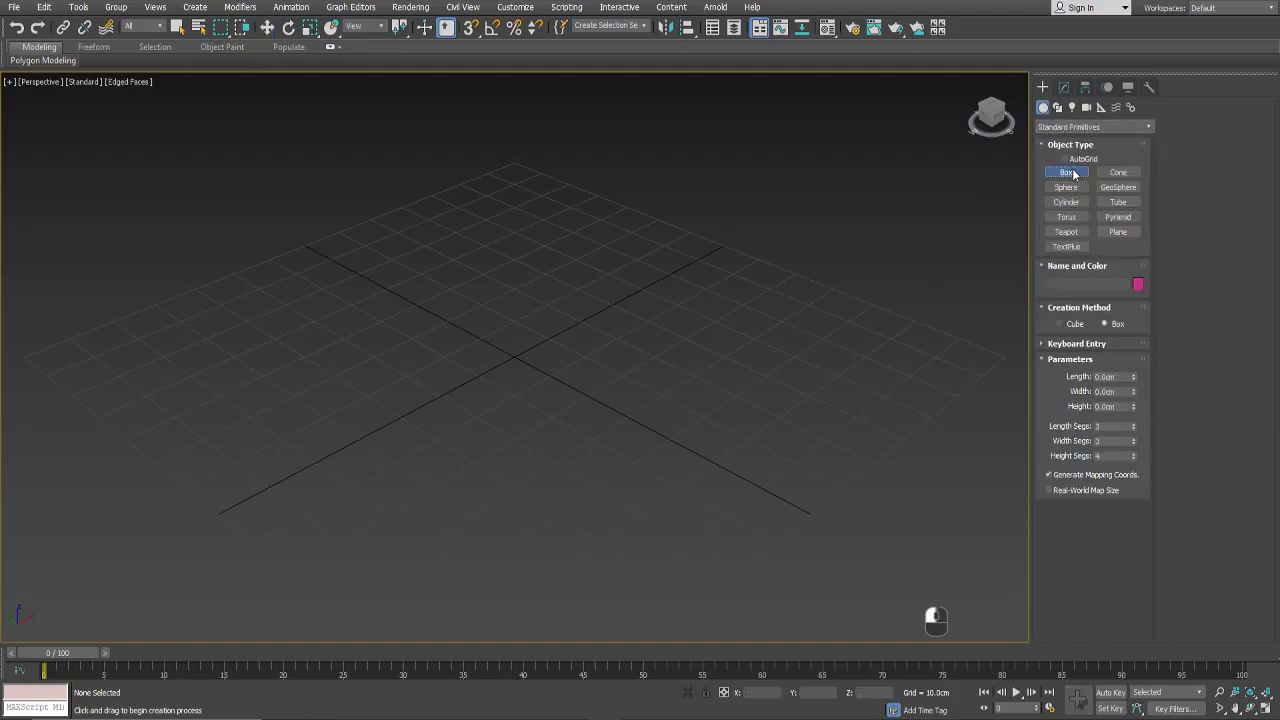
pyautogui.moveTo(450, 316)
pyautogui.mouseDown()
pyautogui.moveTo(543, 354)
pyautogui.moveTo(597, 467)
pyautogui.moveTo(789, 331)
pyautogui.mouseUp()
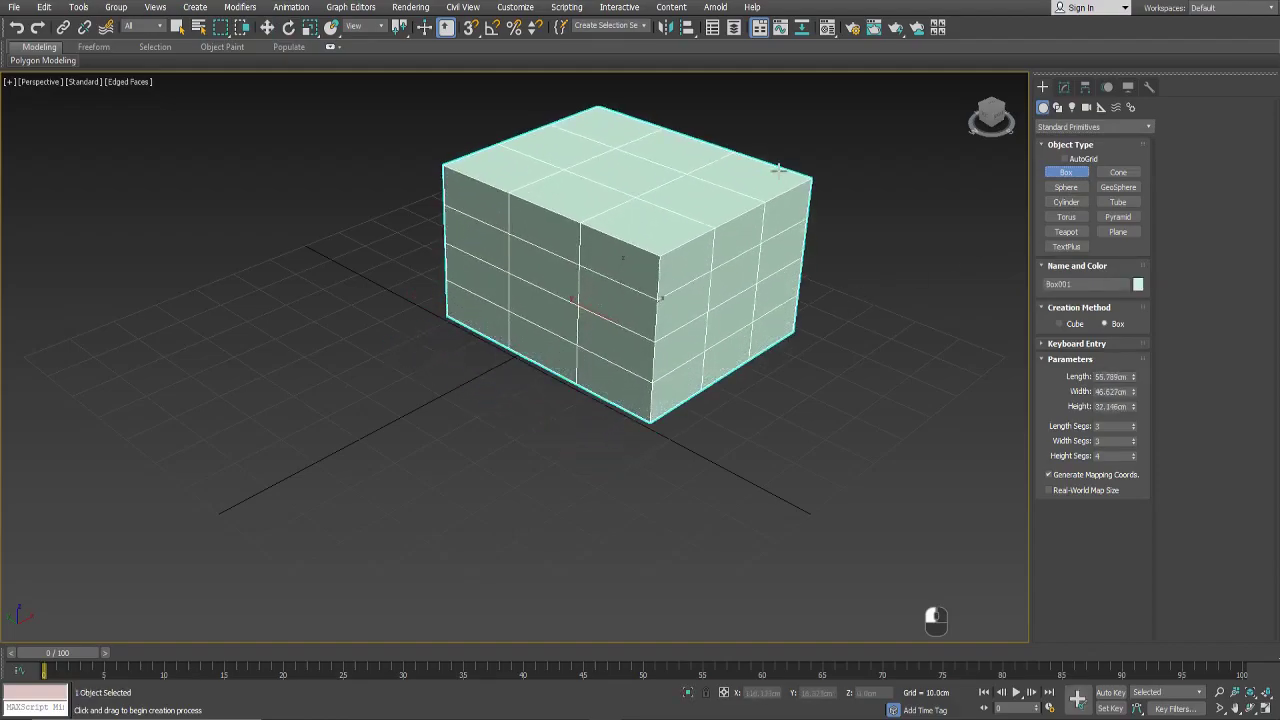
pyautogui.rightClick(832, 164)
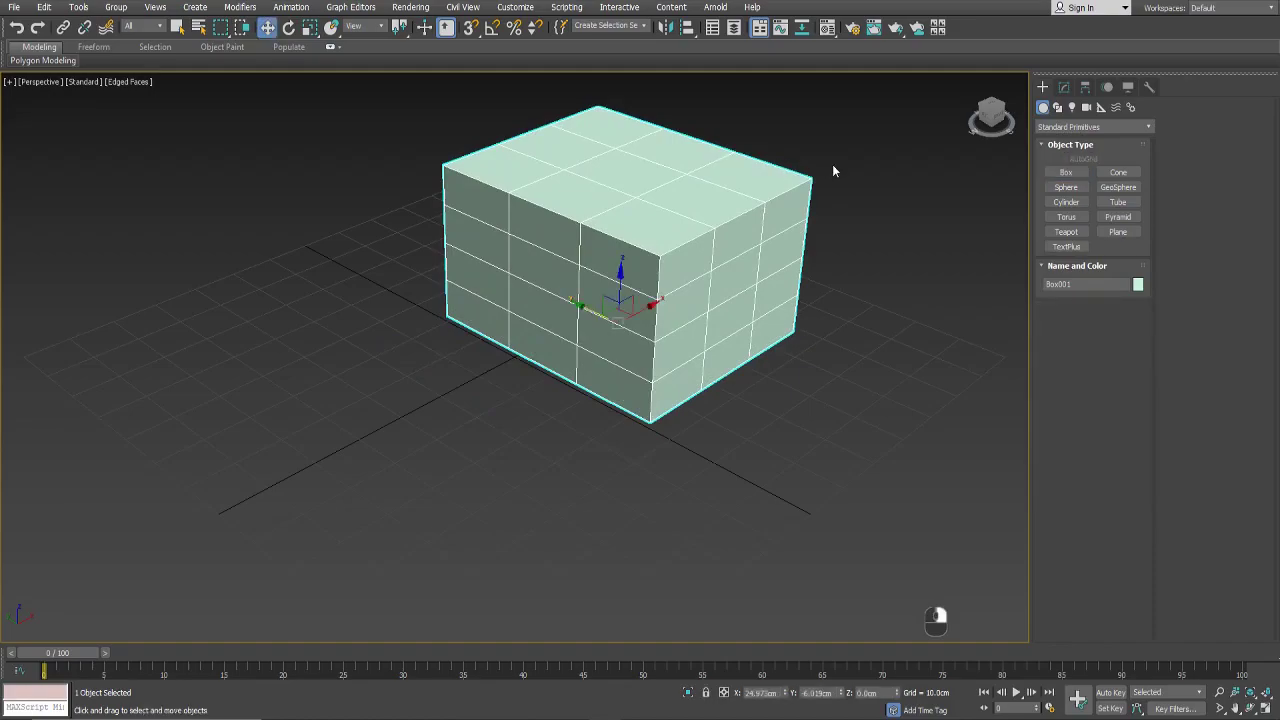
pyautogui.moveTo(831, 256); pyautogui.dragTo(817, 237, button='middle')
pyautogui.scroll(-3, 817, 237)
pyautogui.click(1078, 176)
pyautogui.moveTo(537, 317); pyautogui.dragTo(628, 437)
pyautogui.moveTo(654, 474); pyautogui.dragTo(656, 460)
pyautogui.rightClick(656, 460)
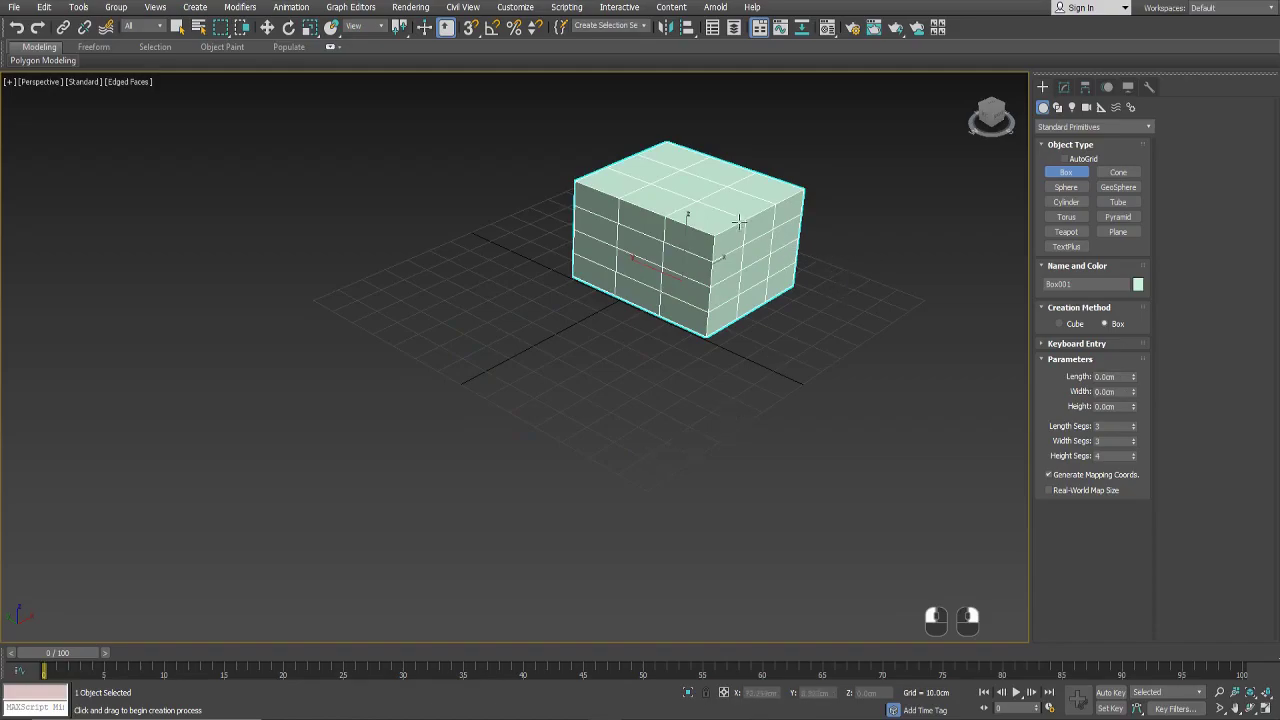
# Step: Adjust the box to about 56.9 cm length, 44.3 cm width and 32.8 cm height, with 1 segment in each direction
pyautogui.keyDown('alt'); pyautogui.moveTo(737, 214); pyautogui.dragTo(709, 260, button='middle'); pyautogui.keyUp('alt')
pyautogui.press('z')
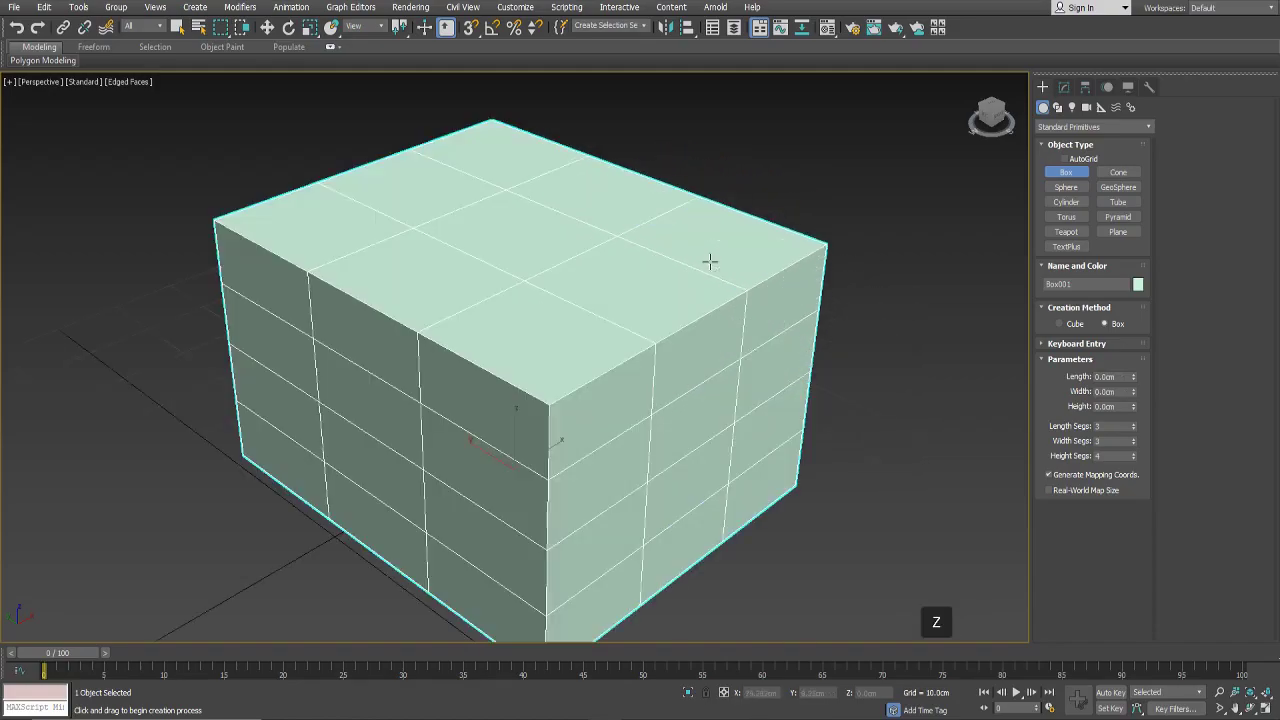
pyautogui.click(1064, 88)
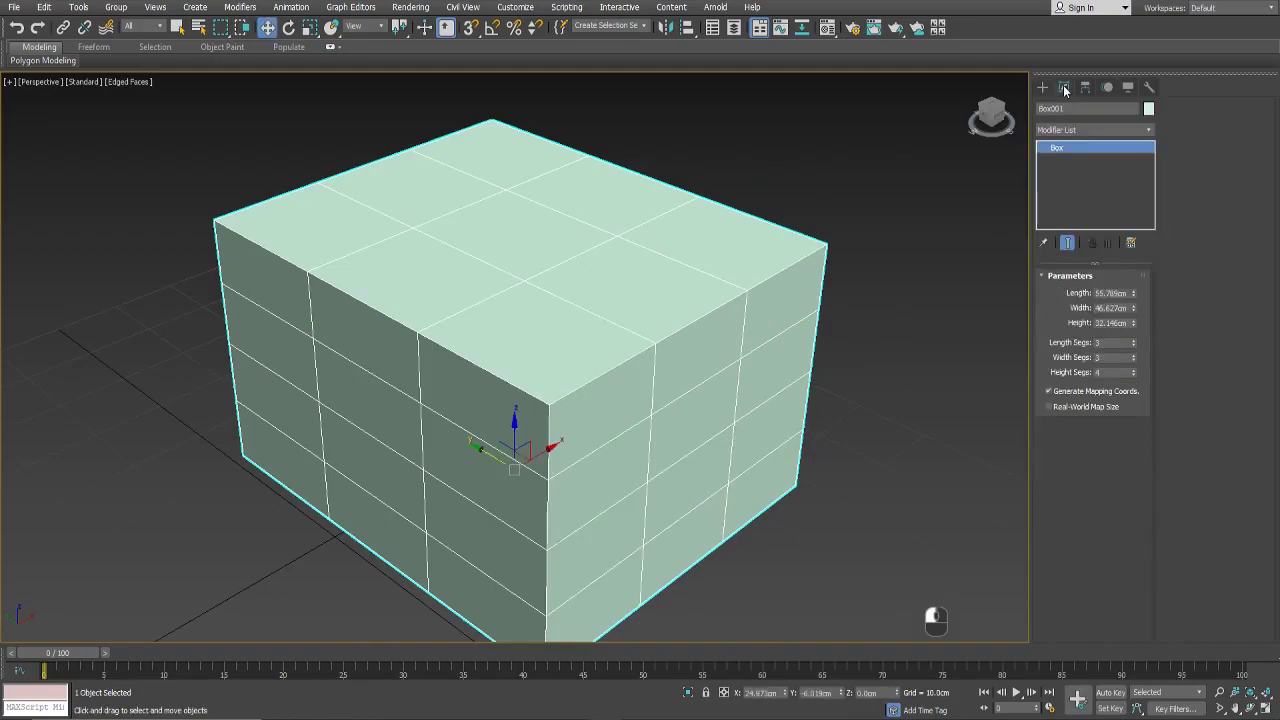
pyautogui.moveTo(1133, 298)
pyautogui.mouseDown()
pyautogui.moveTo(1137, 285)
pyautogui.moveTo(1134, 312)
pyautogui.mouseUp()
pyautogui.moveTo(1135, 321); pyautogui.dragTo(1134, 378)
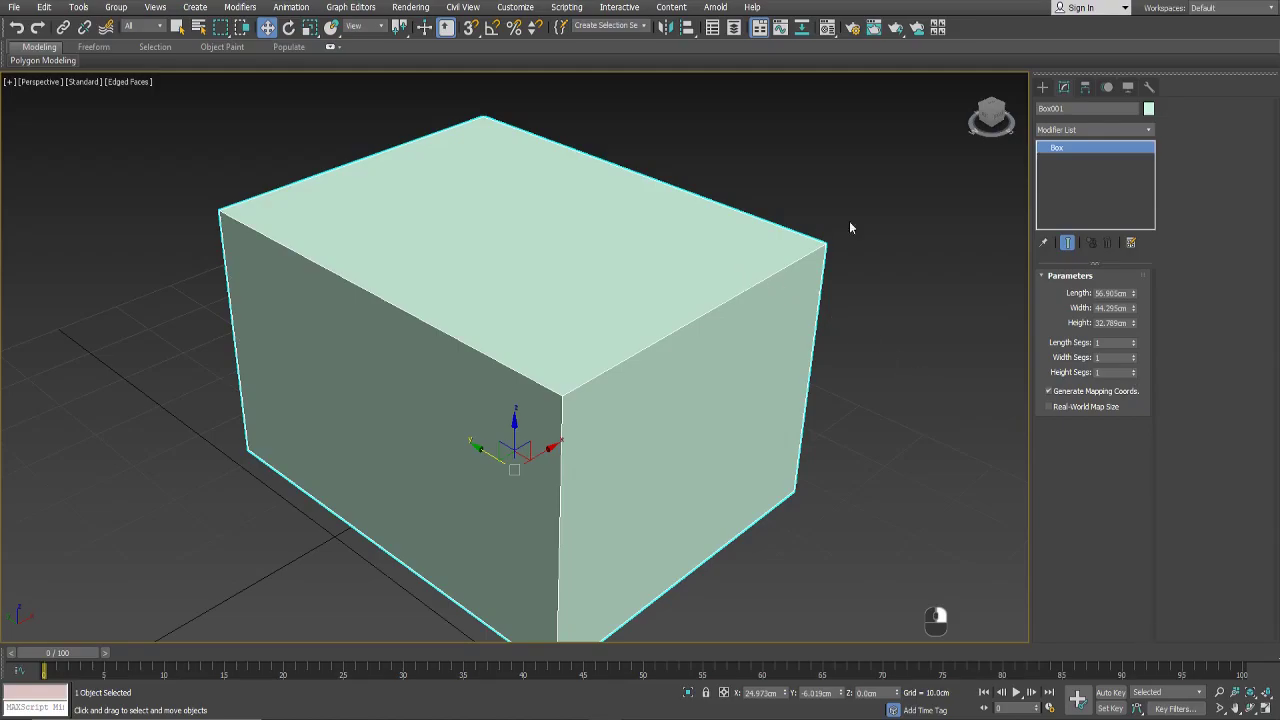
# Step: Create a Sphere from the Standard Primitives beside the box, at about X 108 cm, Y -21 cm
pyautogui.click(1042, 87)
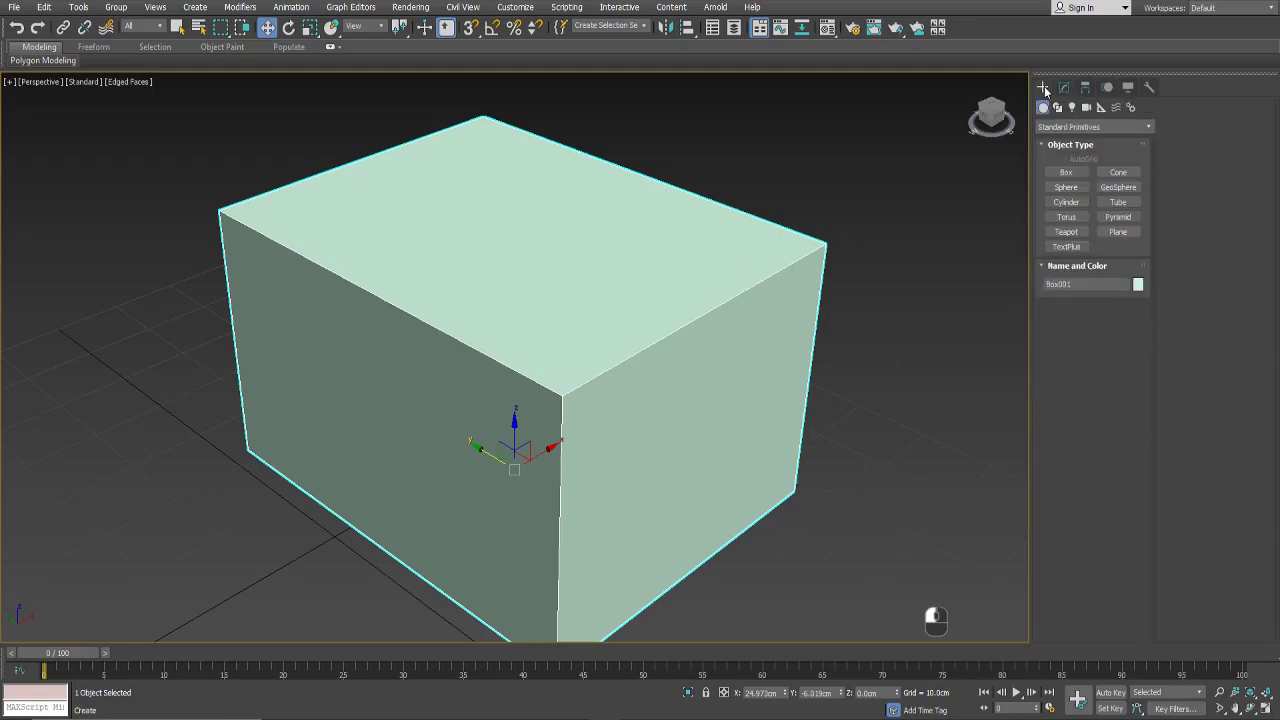
pyautogui.click(1149, 128)
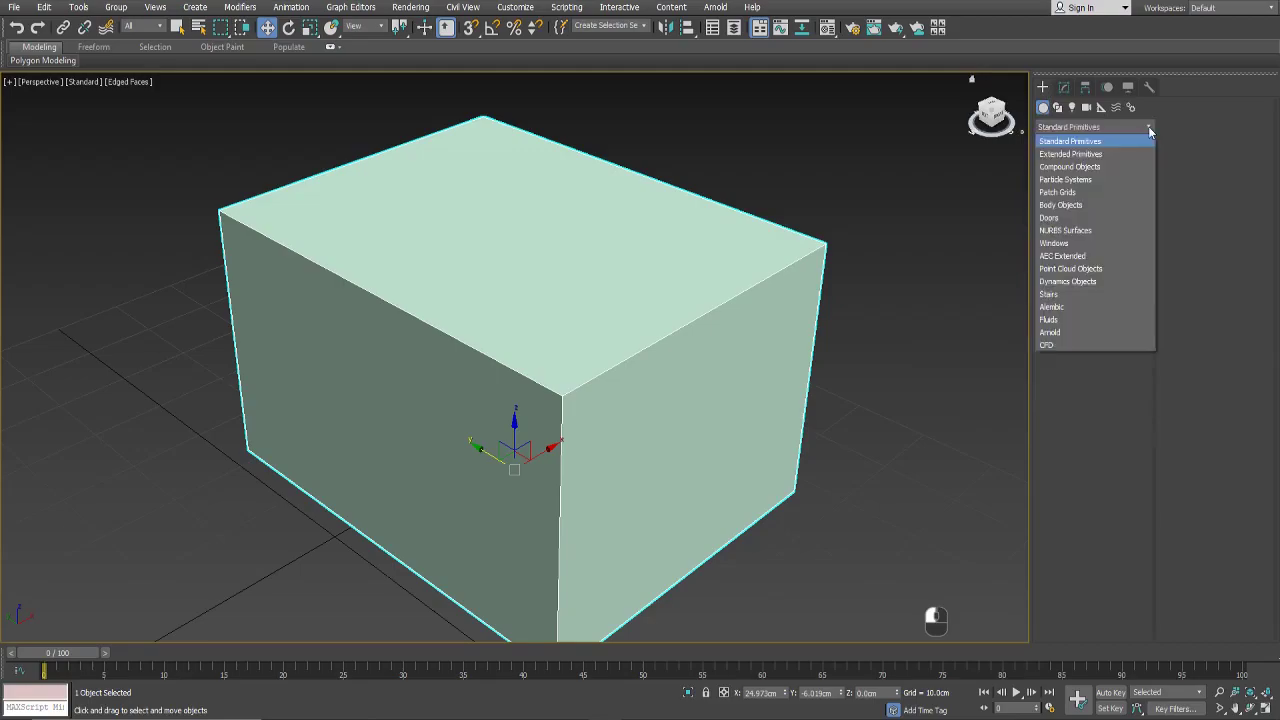
pyautogui.click(1093, 155)
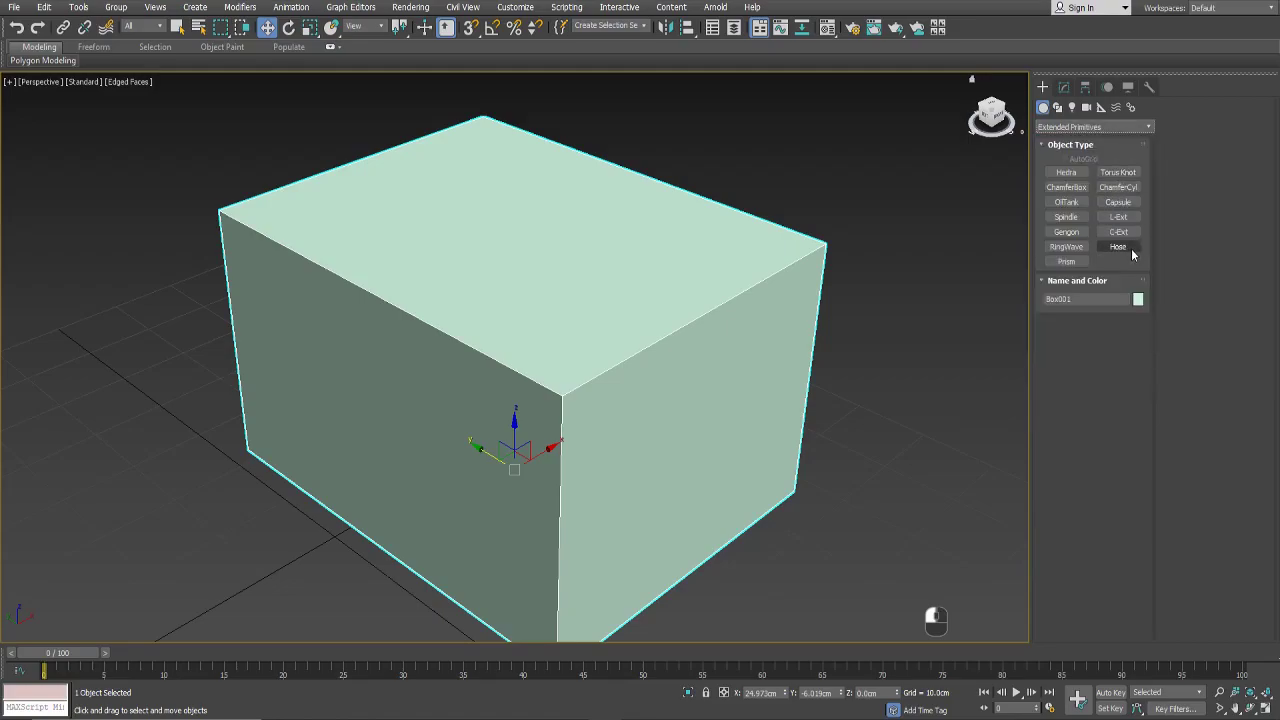
pyautogui.click(1093, 126)
pyautogui.click(1090, 140)
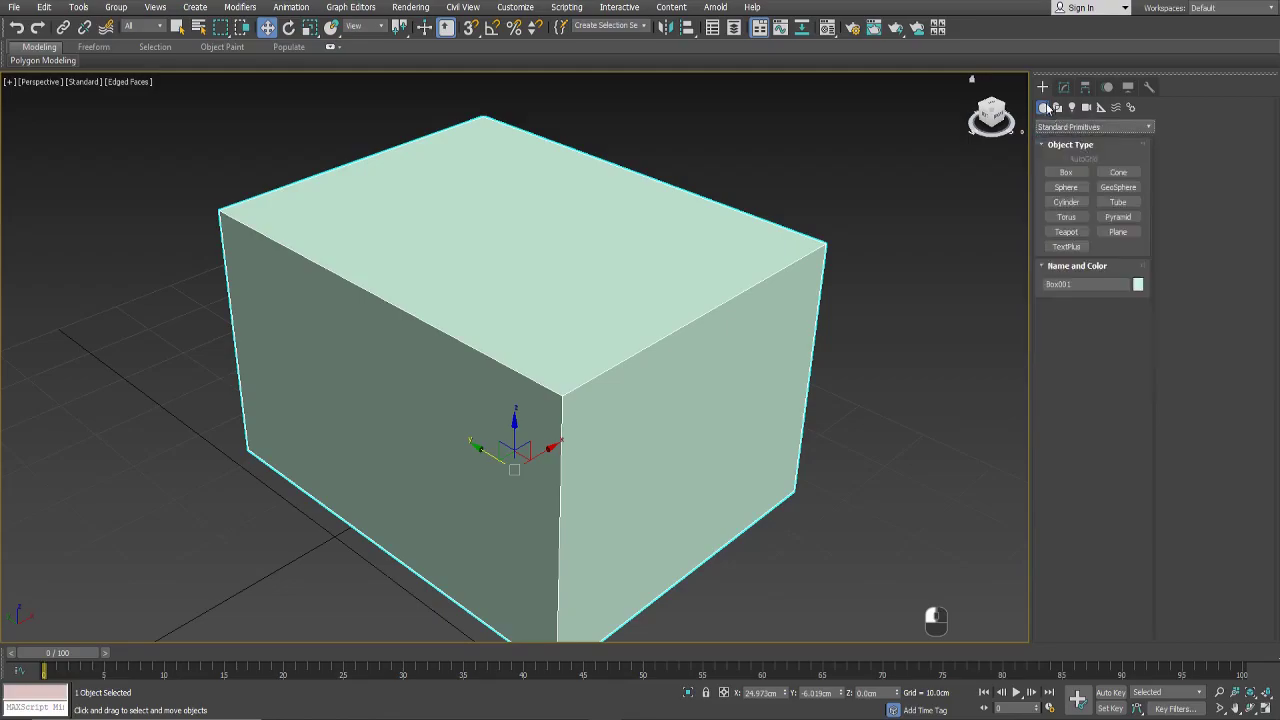
pyautogui.click(1066, 187)
pyautogui.scroll(-5, 766, 251)
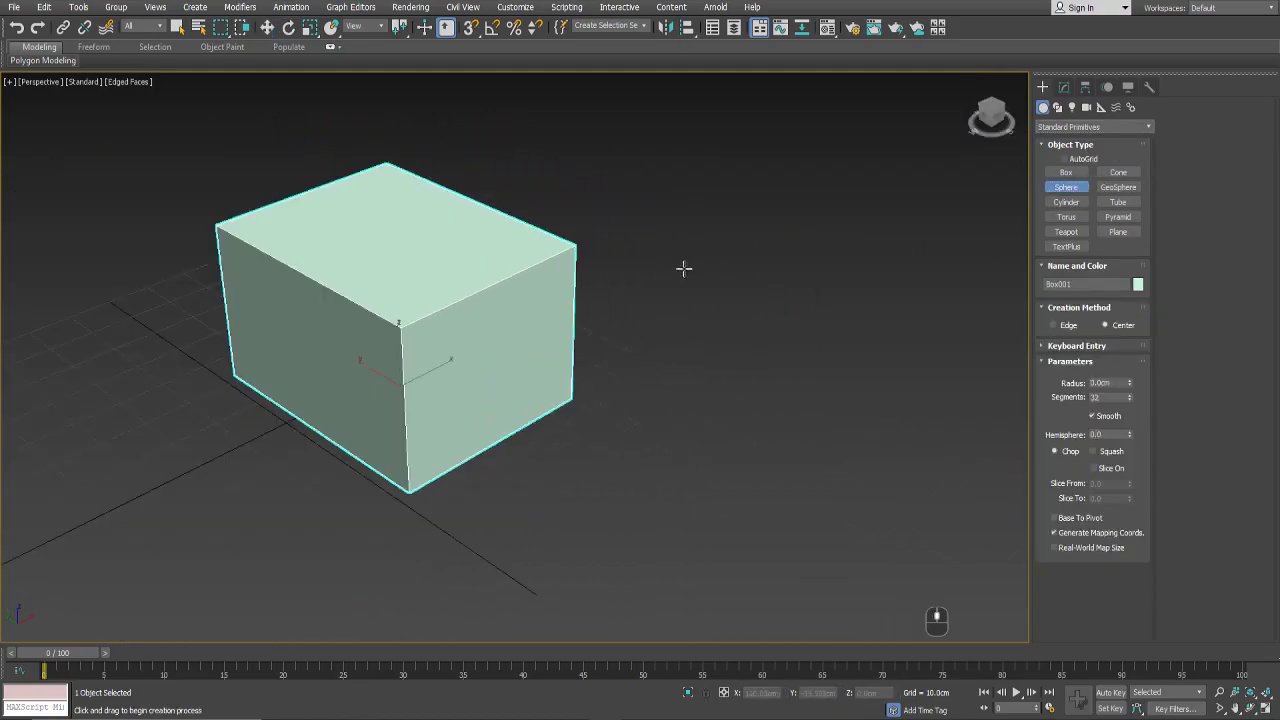
pyautogui.moveTo(700, 279); pyautogui.dragTo(720, 309)
pyautogui.rightClick(776, 285)
pyautogui.keyDown('alt'); pyautogui.moveTo(776, 285); pyautogui.dragTo(823, 222, button='middle'); pyautogui.keyUp('alt')
# Step: Create a Hose from the Extended Primitives near the sphere, about 95 cm high and 24 cm in diameter
pyautogui.click(1105, 127)
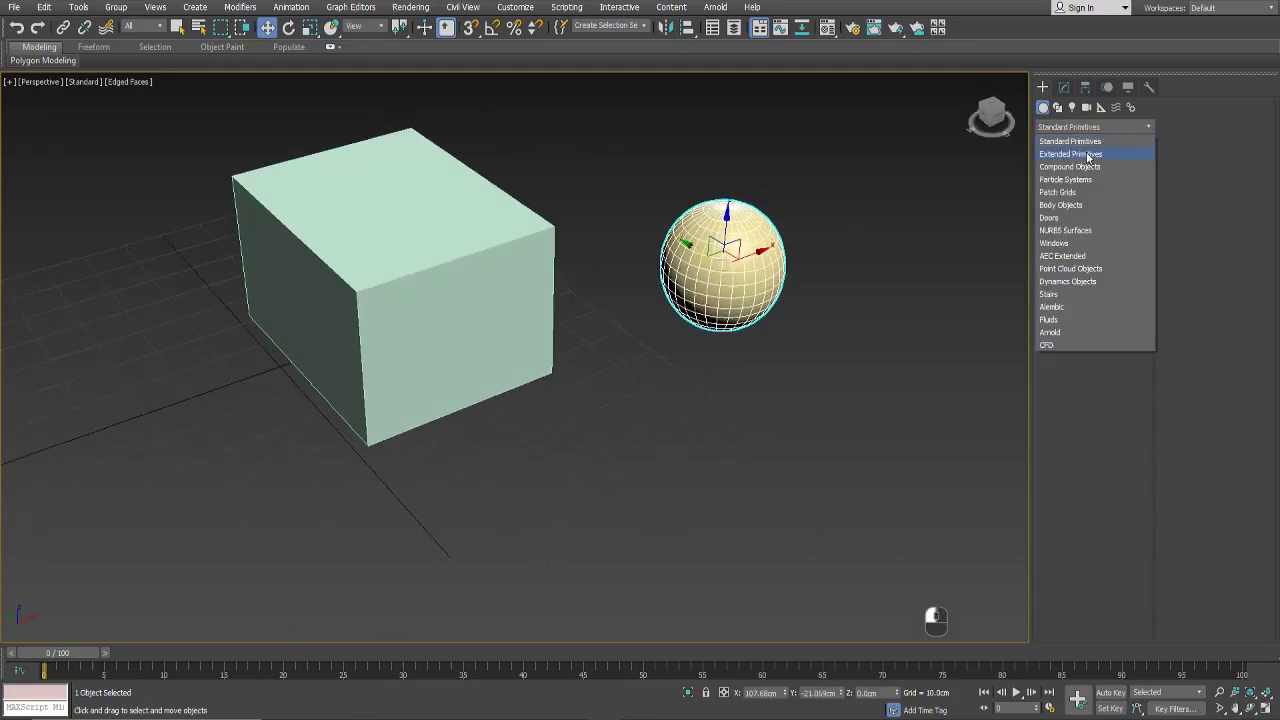
pyautogui.click(1070, 154)
pyautogui.click(1118, 246)
pyautogui.moveTo(843, 352); pyautogui.dragTo(823, 292, button='middle')
pyautogui.scroll(-4, 823, 292)
pyautogui.moveTo(812, 308); pyautogui.dragTo(835, 305)
pyautogui.click(849, 131)
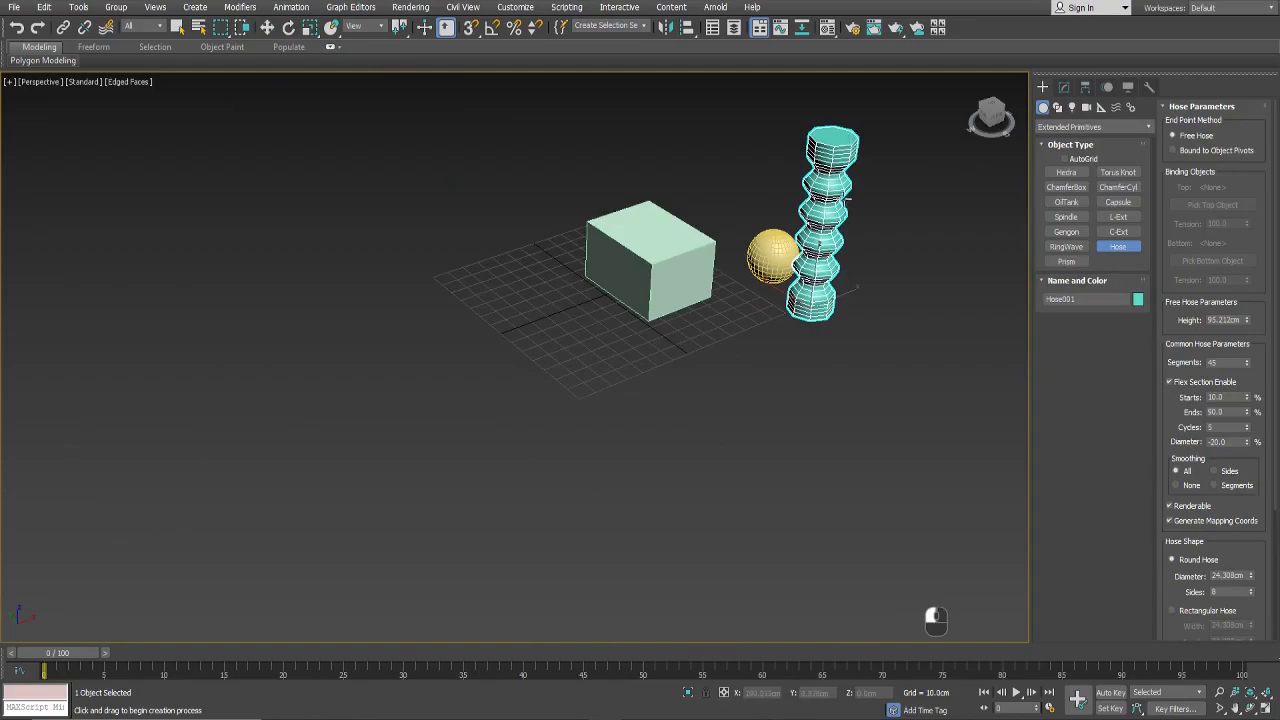
pyautogui.rightClick(842, 200)
# Step: Bind the hose to object pivots, with the sphere as its top object and the box as its bottom object
pyautogui.scroll(3, 832, 208)
pyautogui.press('2')
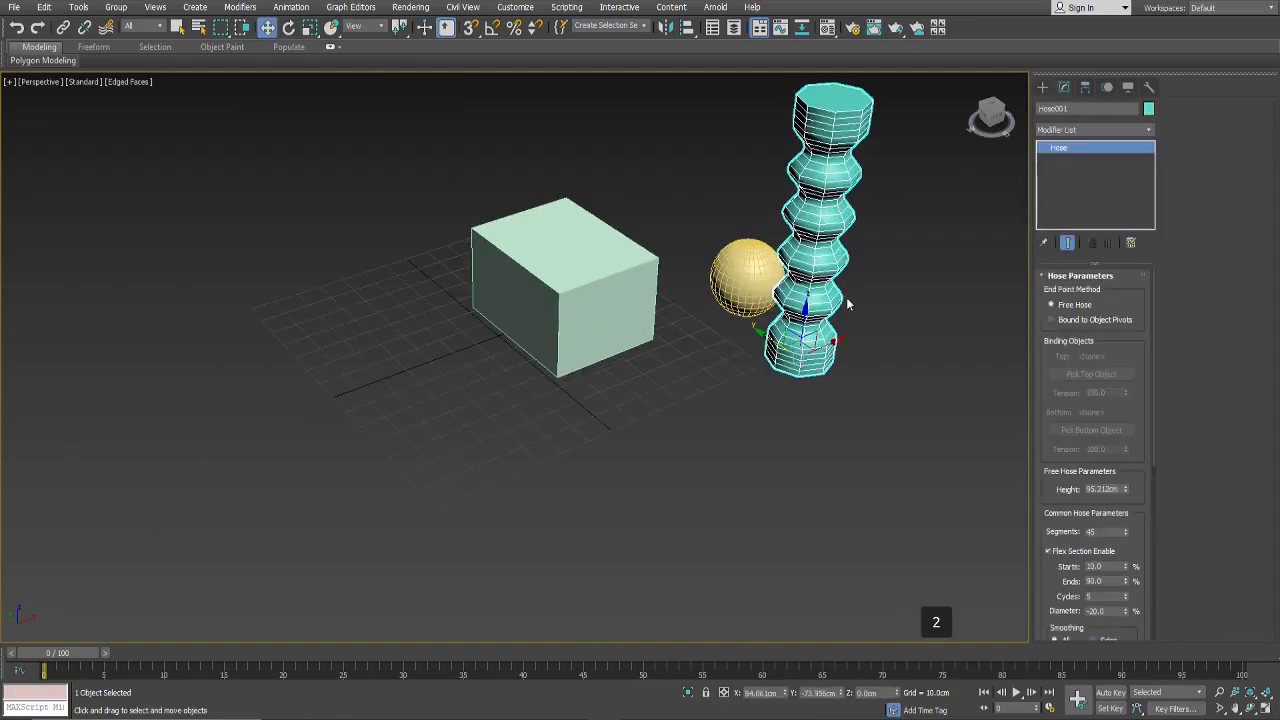
pyautogui.click(1086, 321)
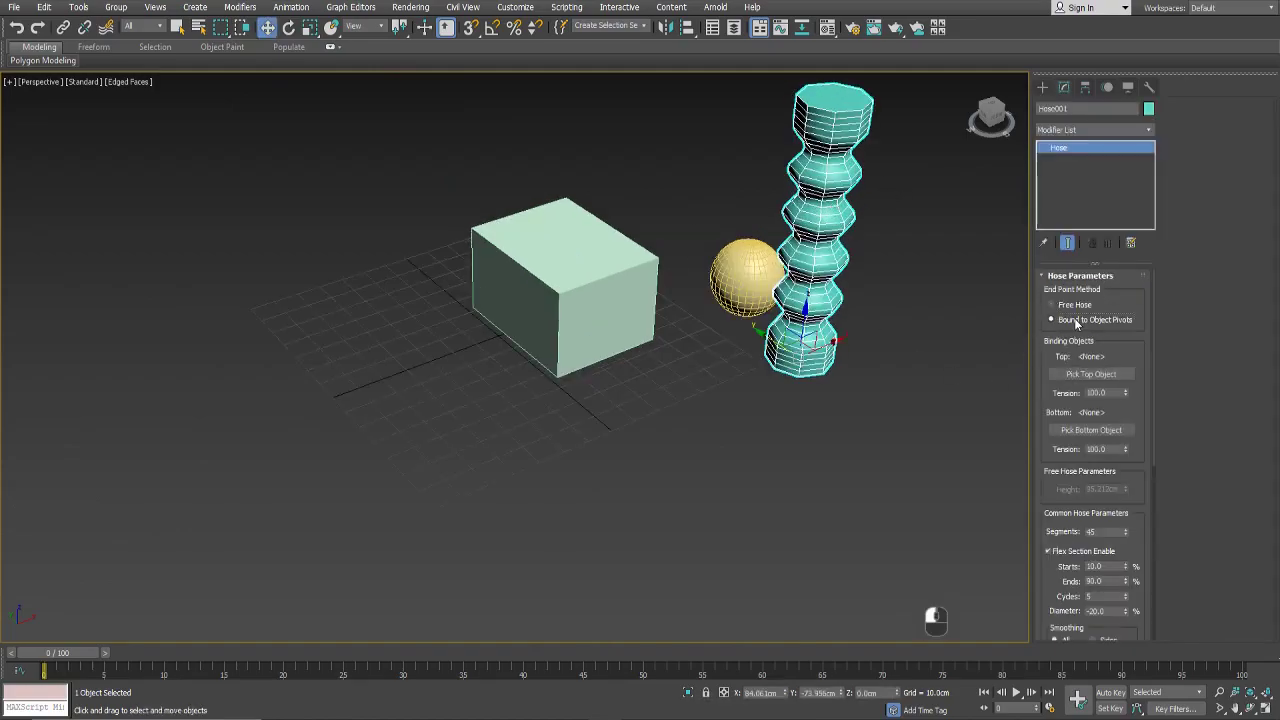
pyautogui.click(1080, 375)
pyautogui.click(749, 271)
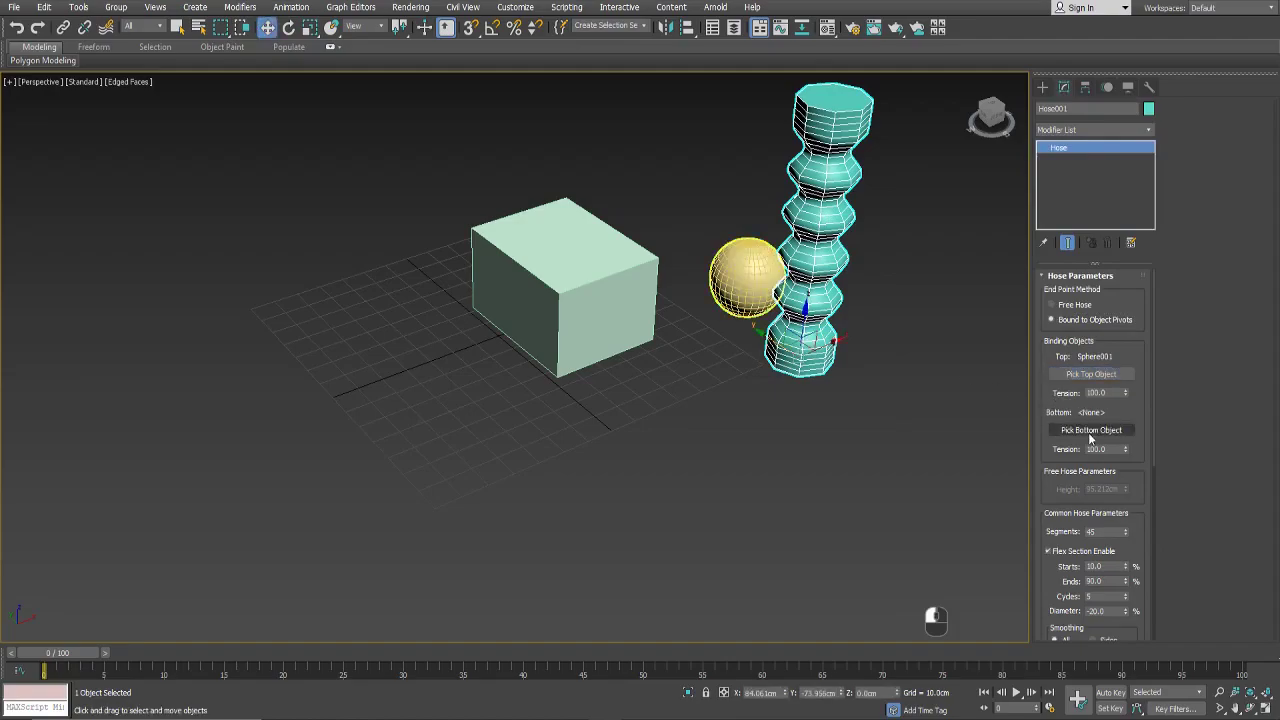
pyautogui.click(1090, 435)
pyautogui.click(560, 251)
pyautogui.rightClick(882, 208)
# Step: Move the sphere farther from the box to stretch the bound hose, and try moving the box as well
pyautogui.click(798, 294)
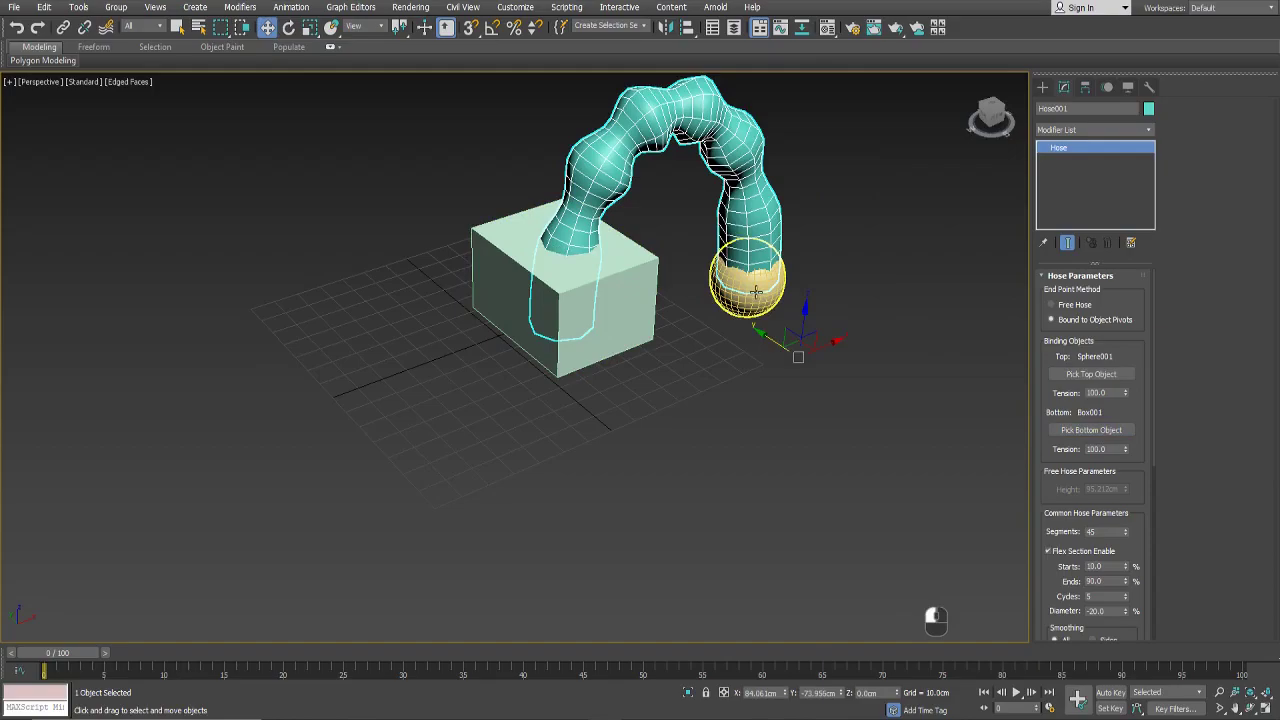
pyautogui.click(756, 290)
pyautogui.moveTo(757, 290); pyautogui.dragTo(913, 201)
pyautogui.keyDown('alt'); pyautogui.moveTo(913, 201); pyautogui.dragTo(735, 368, button='middle'); pyautogui.keyUp('alt')
pyautogui.click(567, 457)
pyautogui.moveTo(493, 430); pyautogui.dragTo(599, 414)
pyautogui.keyDown('alt'); pyautogui.moveTo(599, 414); pyautogui.dragTo(717, 331, button='middle'); pyautogui.keyUp('alt')
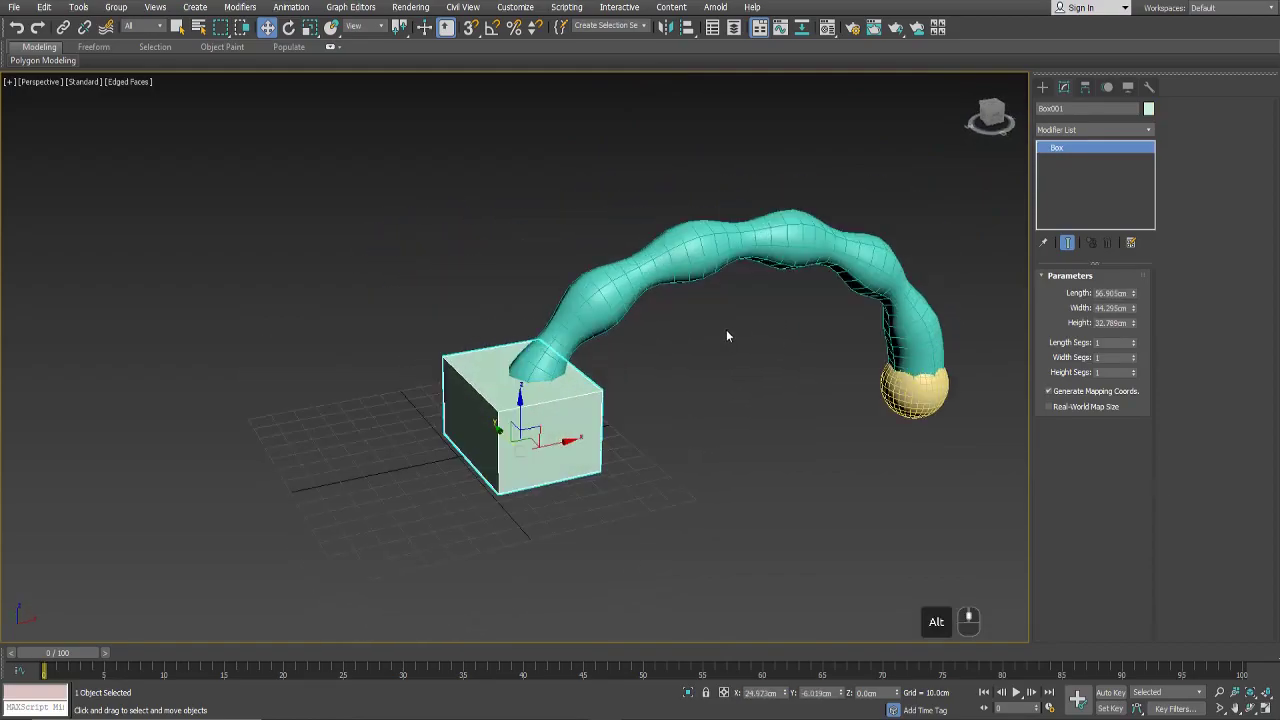
# Step: Create a Spring from the Dynamics Objects in front of the hose, about 55 cm in diameter and 75 cm high
pyautogui.click(1042, 87)
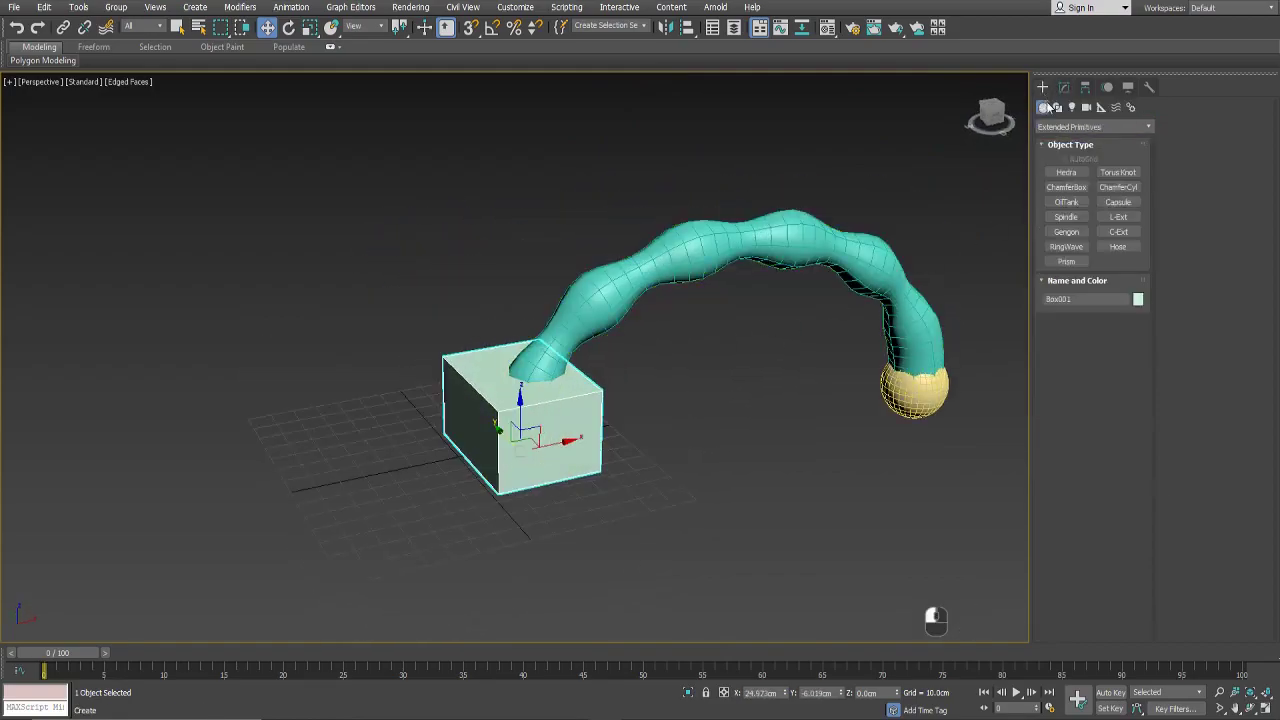
pyautogui.click(1137, 127)
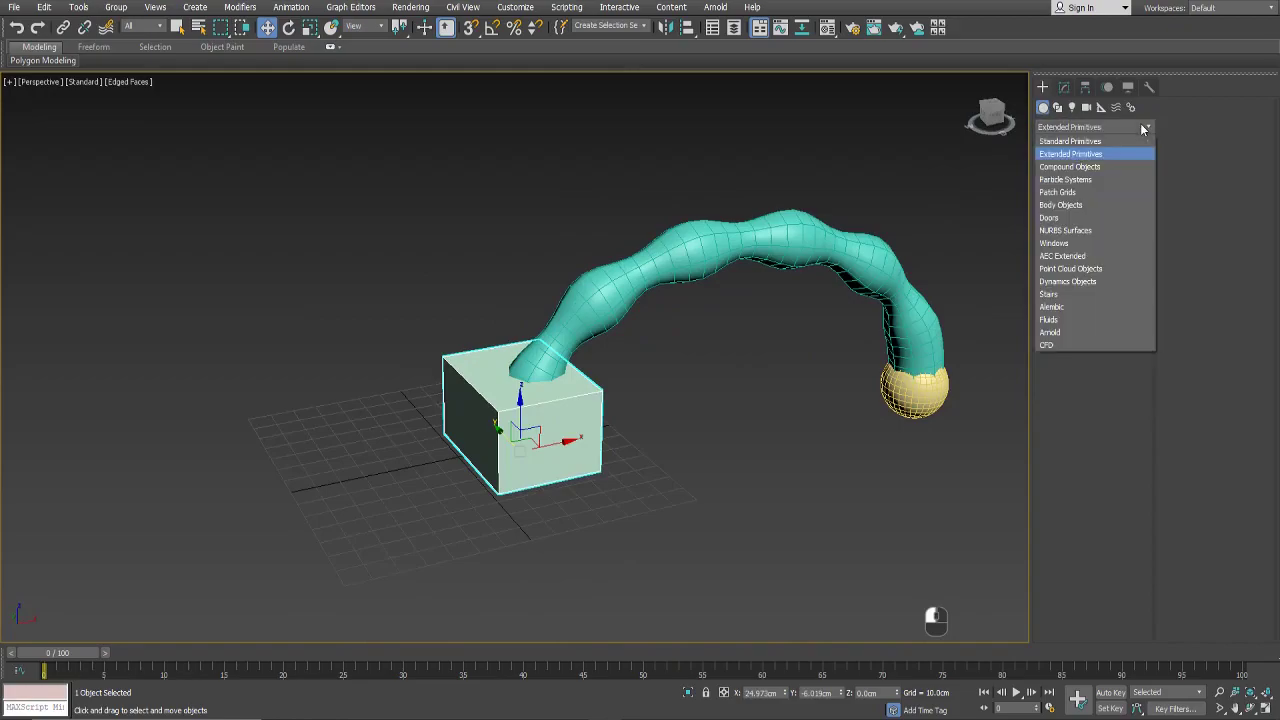
pyautogui.click(1077, 284)
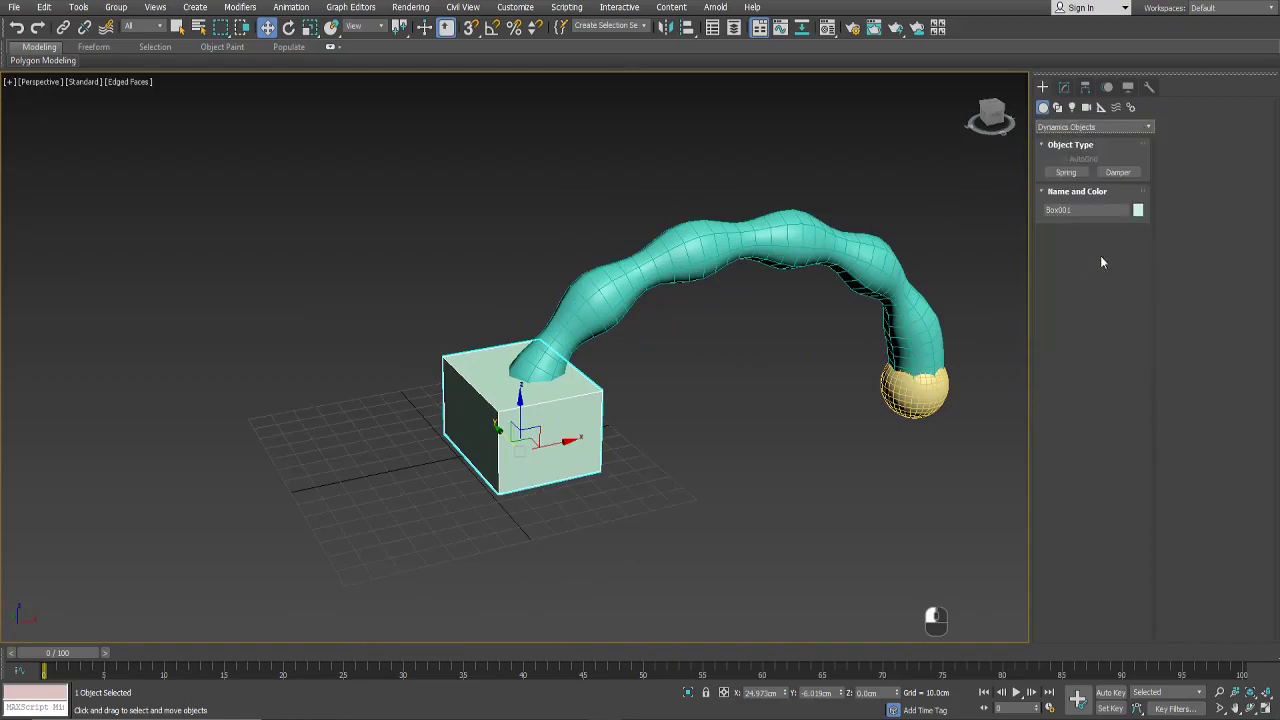
pyautogui.click(1066, 172)
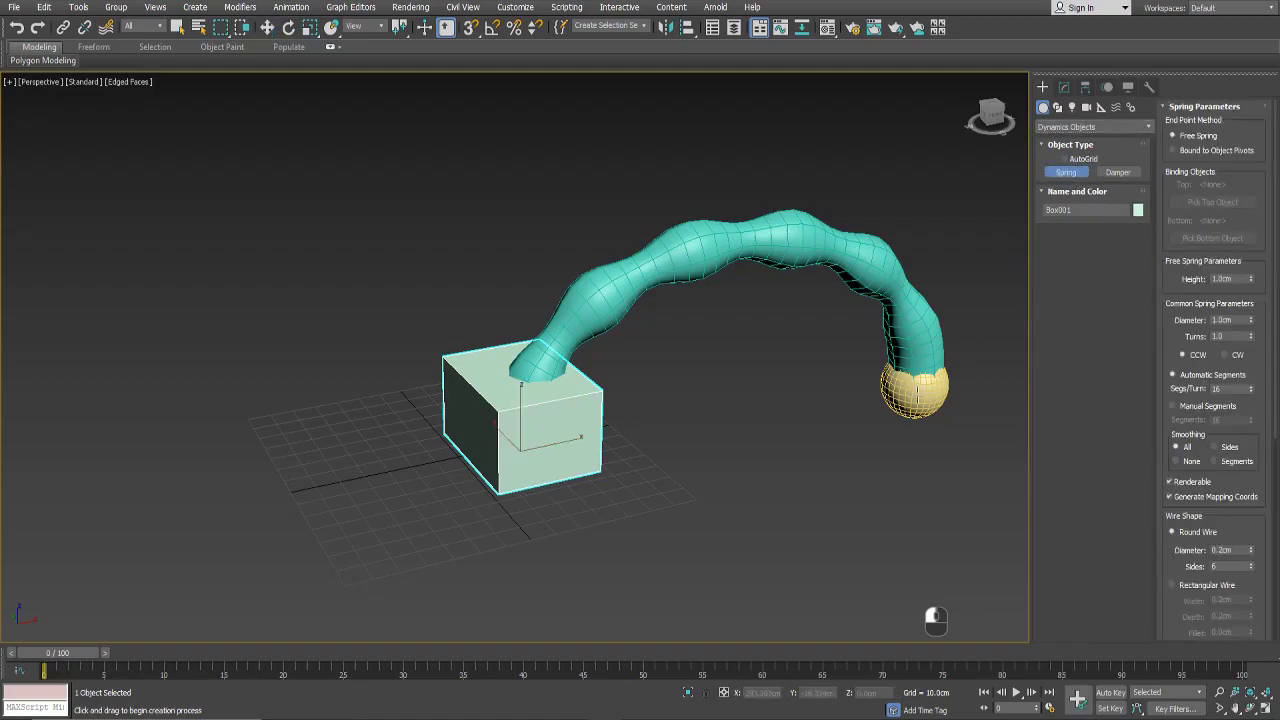
pyautogui.moveTo(807, 406); pyautogui.dragTo(724, 343, button='middle')
pyautogui.moveTo(681, 455); pyautogui.dragTo(756, 456)
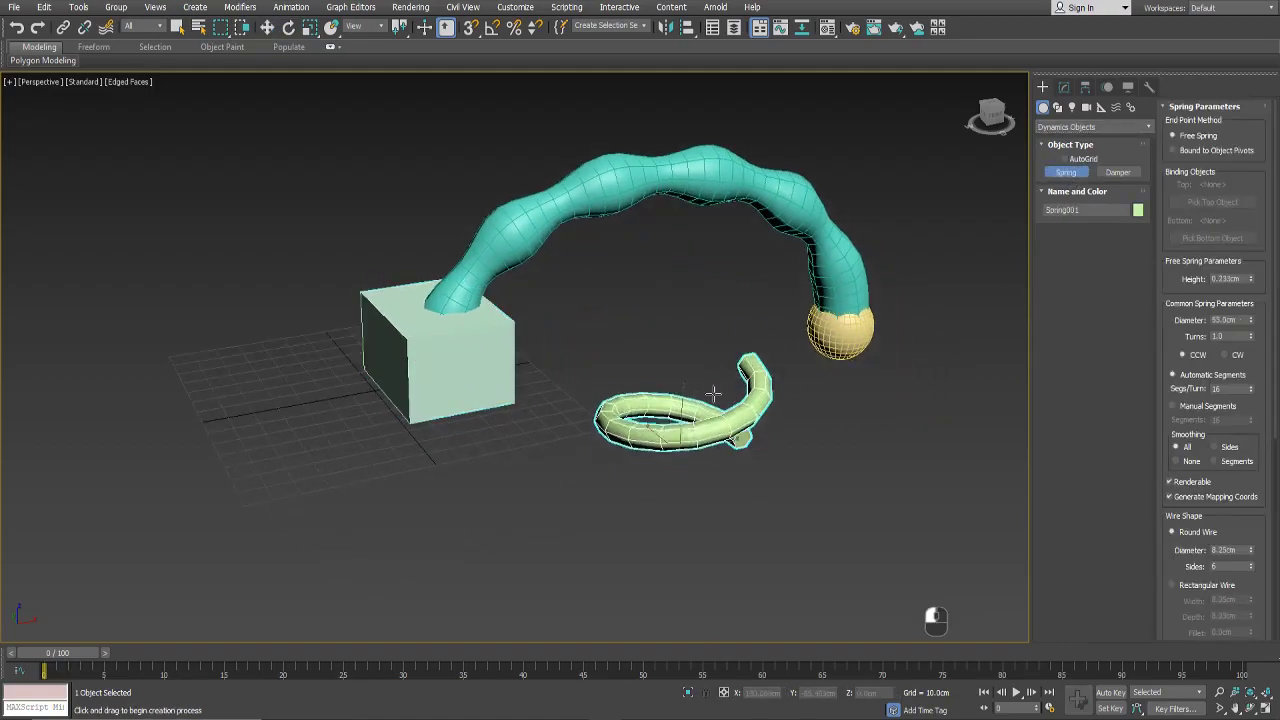
pyautogui.click(712, 258)
pyautogui.press('w')
# Step: Set the number of turns of the new spring to 7.5
pyautogui.keyDown('alt'); pyautogui.moveTo(756, 377); pyautogui.dragTo(869, 447, button='middle'); pyautogui.keyUp('alt')
pyautogui.press('1')
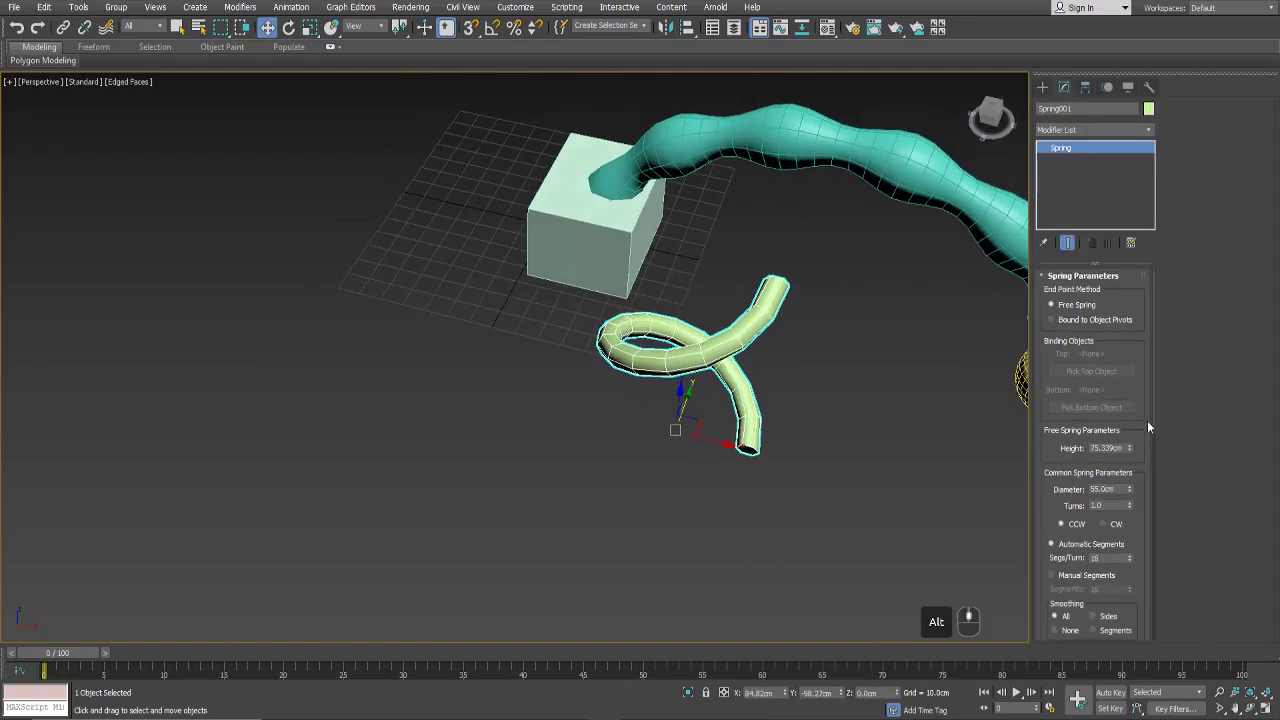
pyautogui.moveTo(1154, 414); pyautogui.dragTo(1152, 455)
pyautogui.moveTo(1129, 381); pyautogui.dragTo(1124, 356)
pyautogui.keyDown('alt'); pyautogui.moveTo(580, 350); pyautogui.dragTo(960, 355, button='middle'); pyautogui.keyUp('alt')
pyautogui.moveTo(1155, 400); pyautogui.dragTo(1148, 305)
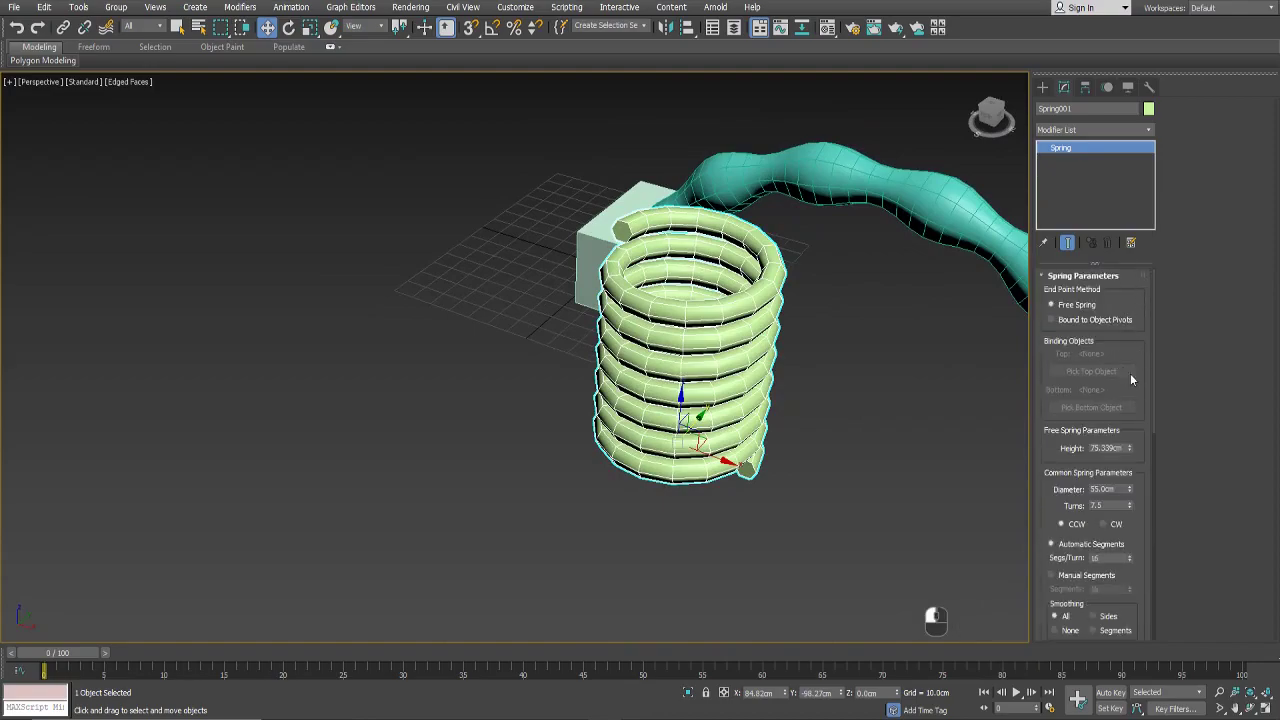